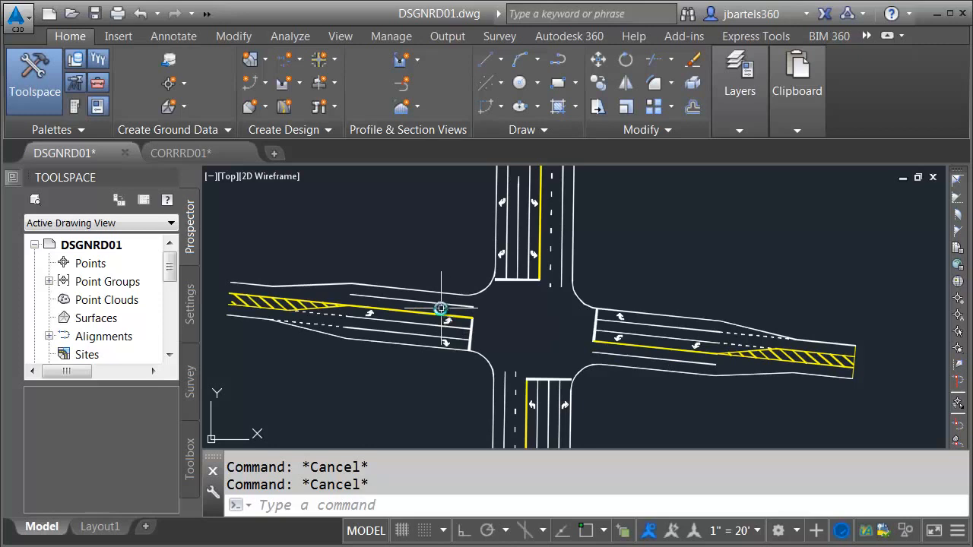
In the CORRRD01 drawing, freeze the layers of the corridor and surface objects covering the north-south road at the intersection.
scroll(510, 343, "up", 2)
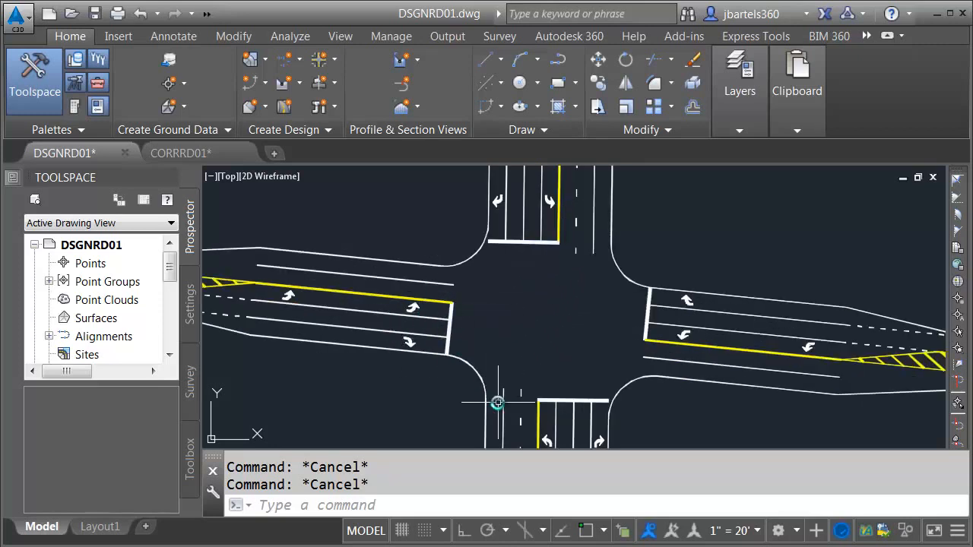
left_click(213, 155)
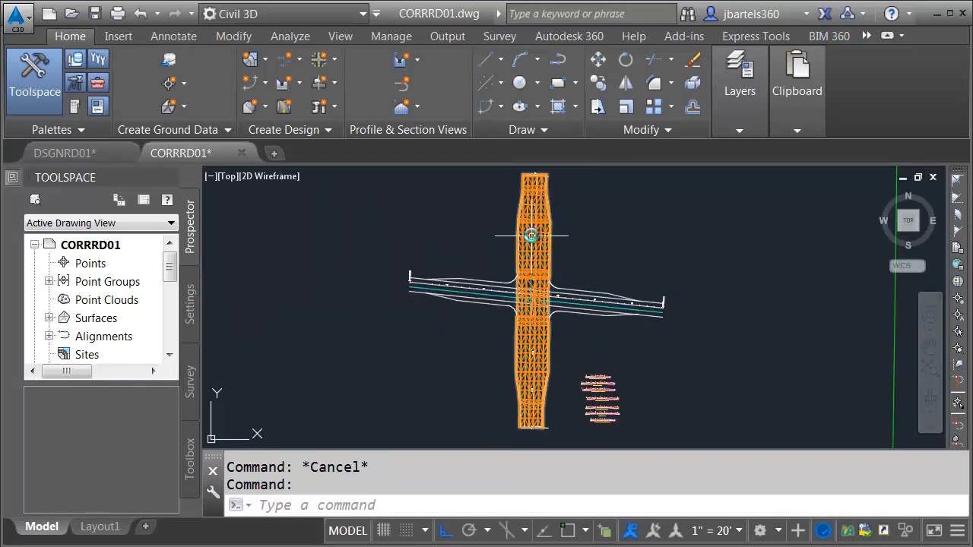
key("Escape")
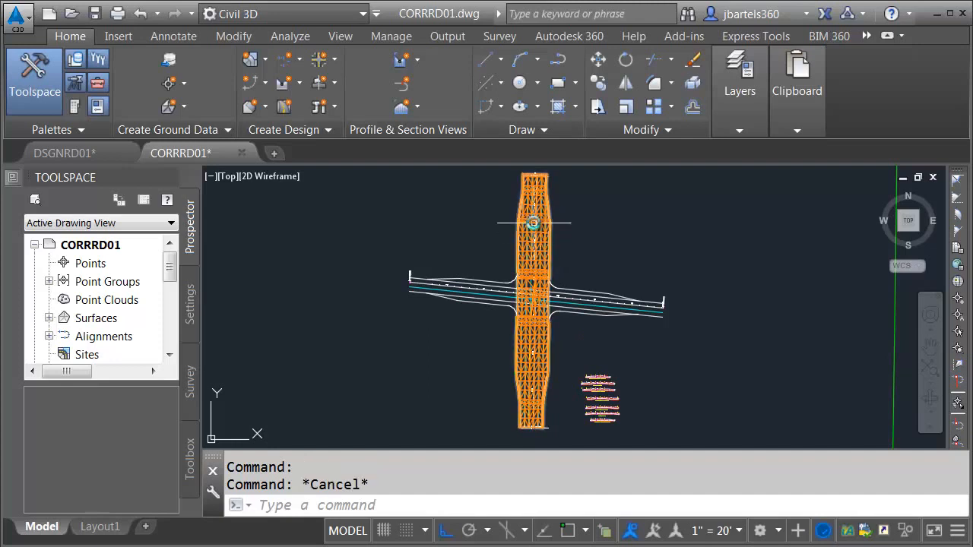
left_click(741, 130)
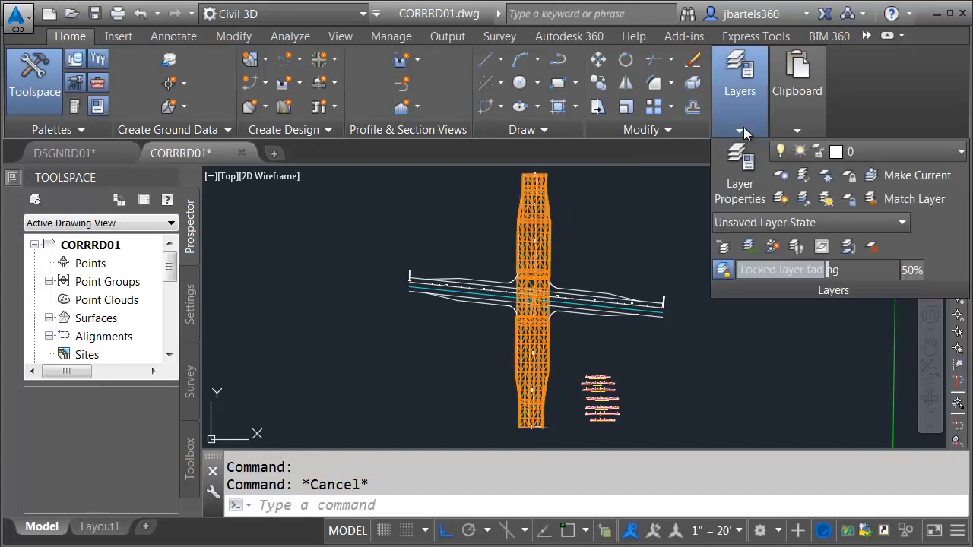
left_click(829, 177)
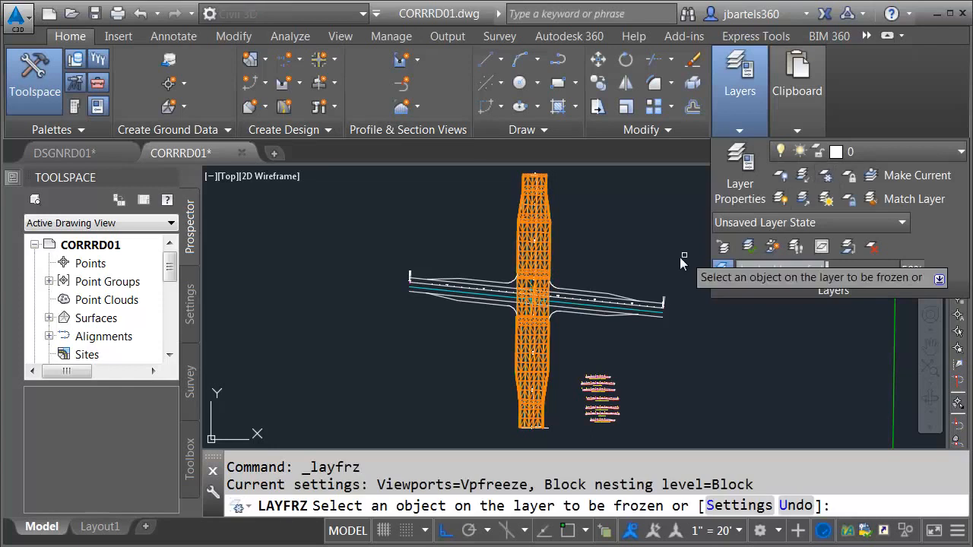
scroll(567, 287, "up", 5)
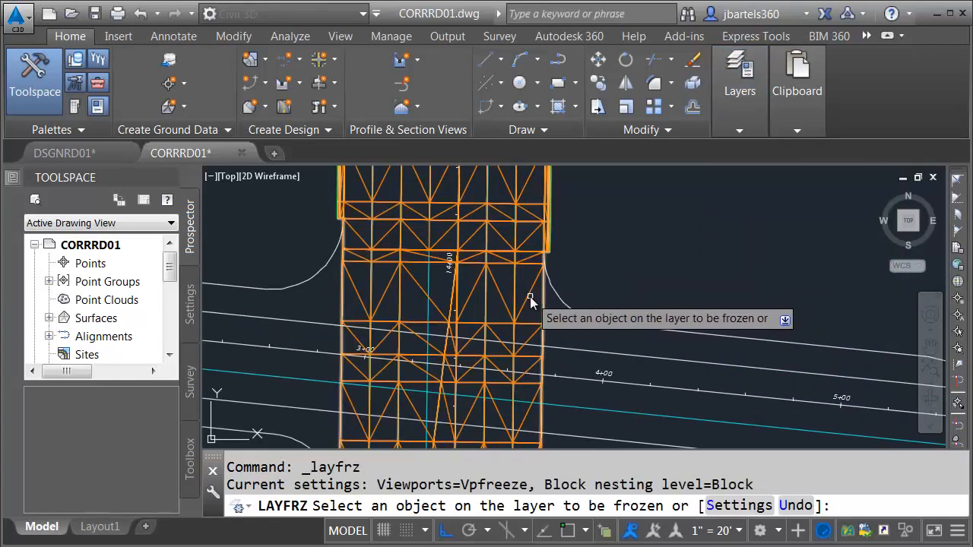
left_click(527, 294)
left_click(505, 266)
key("Escape")
key("Escape")
scroll(497, 289, "down", 4)
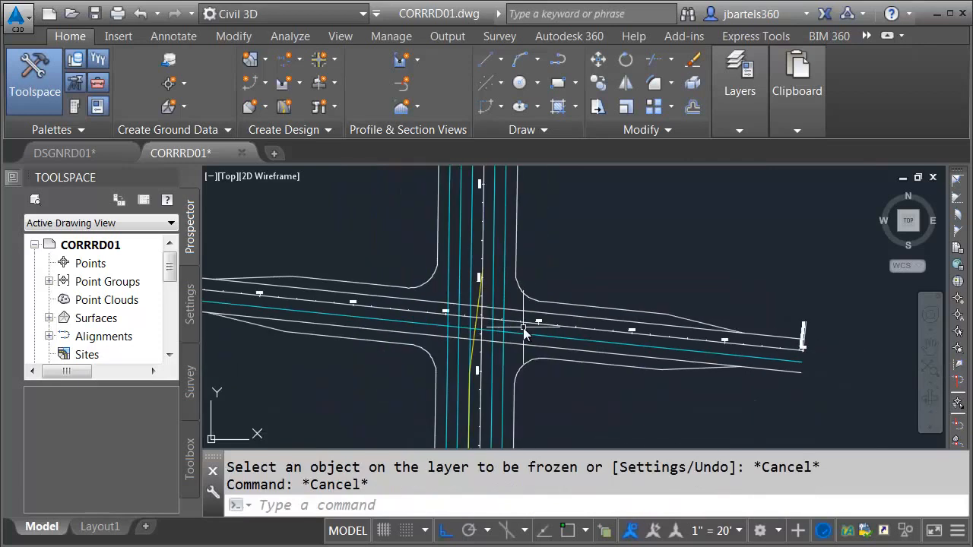
Examine the road alignments at the intersection and the Primary St. and Secondary St. finished grade profiles in their profile views.
scroll(542, 353, "up", 2)
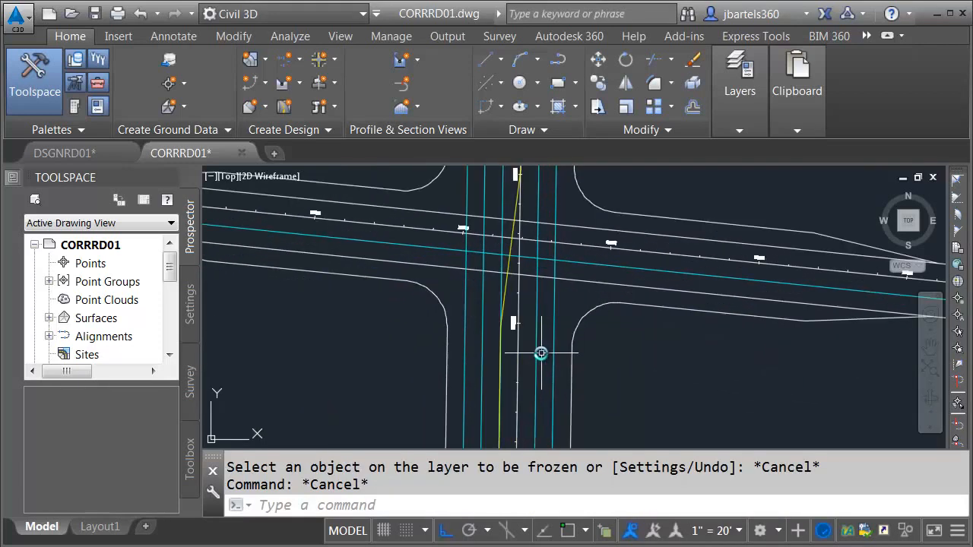
mouse_move(516, 368)
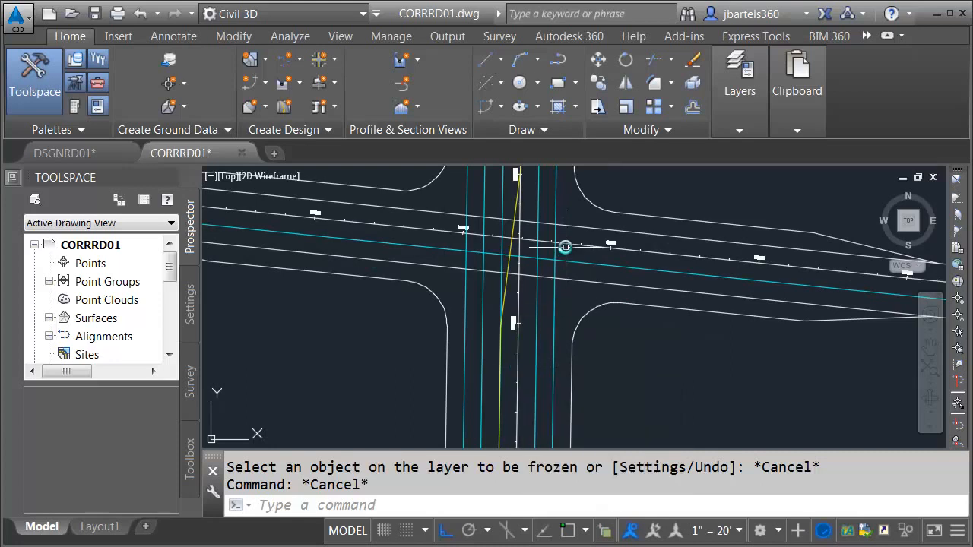
mouse_move(565, 244)
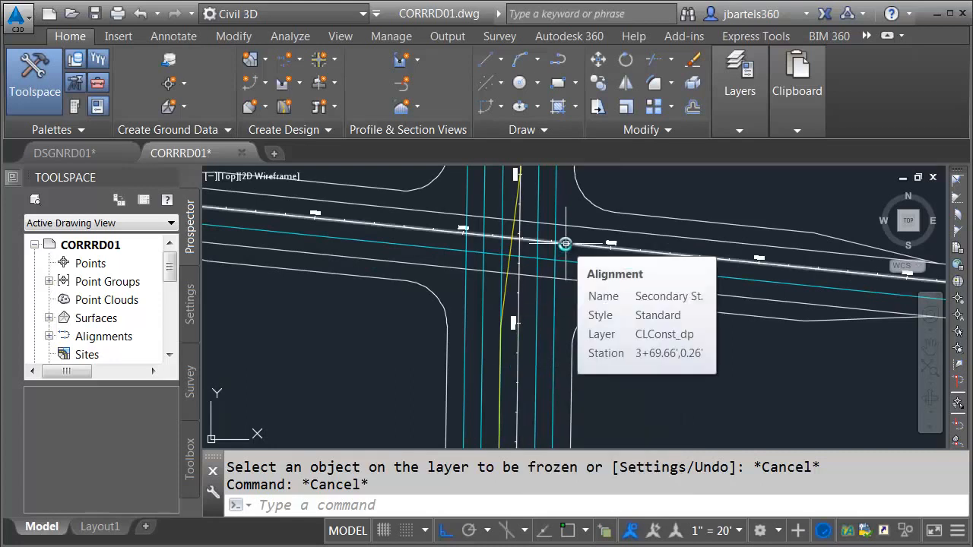
scroll(566, 245, "down", 3)
middle_click_drag(563, 250, 337, 284)
scroll(387, 292, "down", 2)
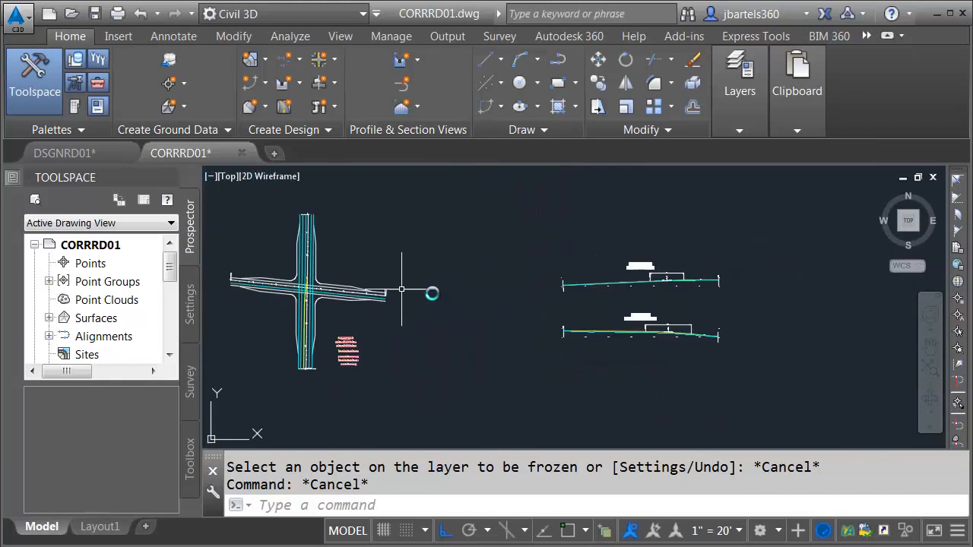
scroll(650, 304, "up", 4)
middle_click_drag(680, 299, 571, 299)
scroll(593, 384, "up", 3)
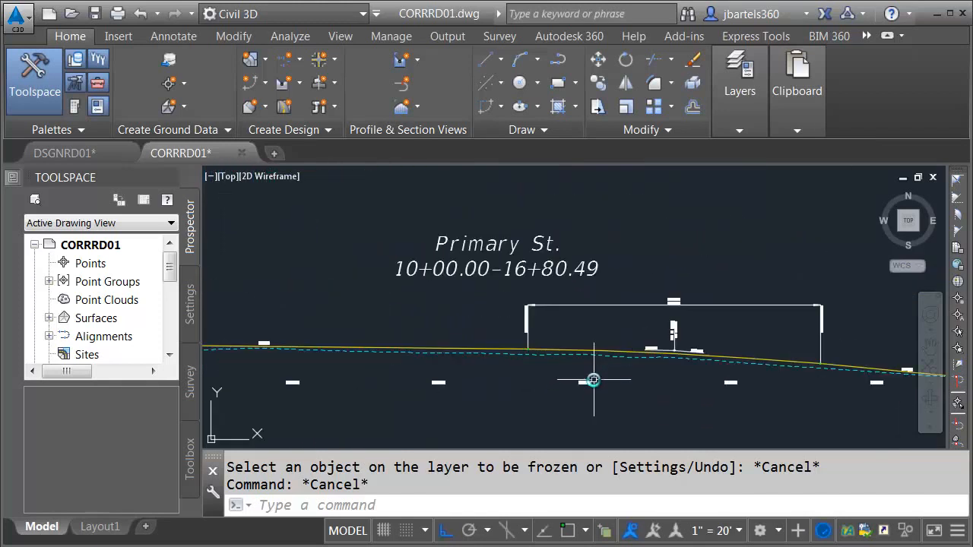
scroll(593, 380, "up", 2)
mouse_move(551, 335)
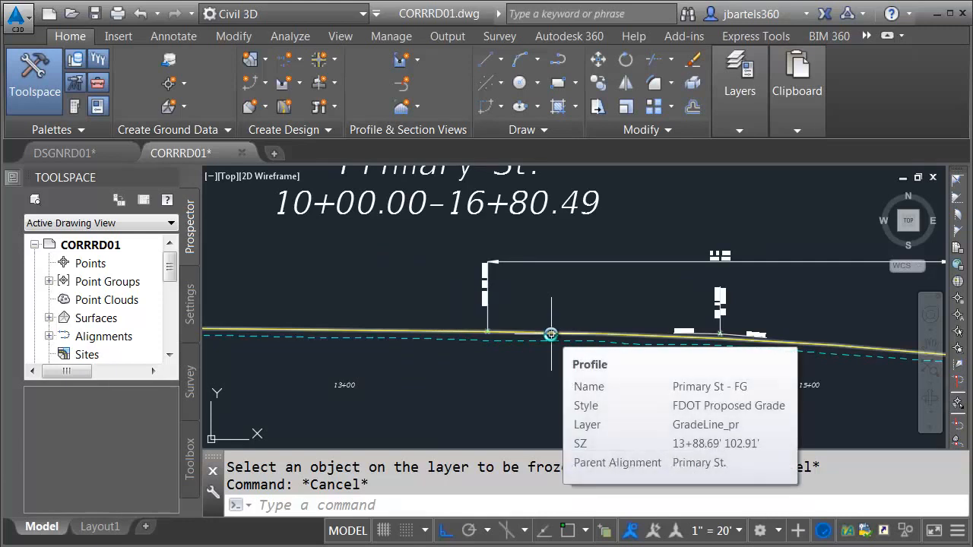
scroll(550, 333, "down", 4)
scroll(563, 266, "up", 5)
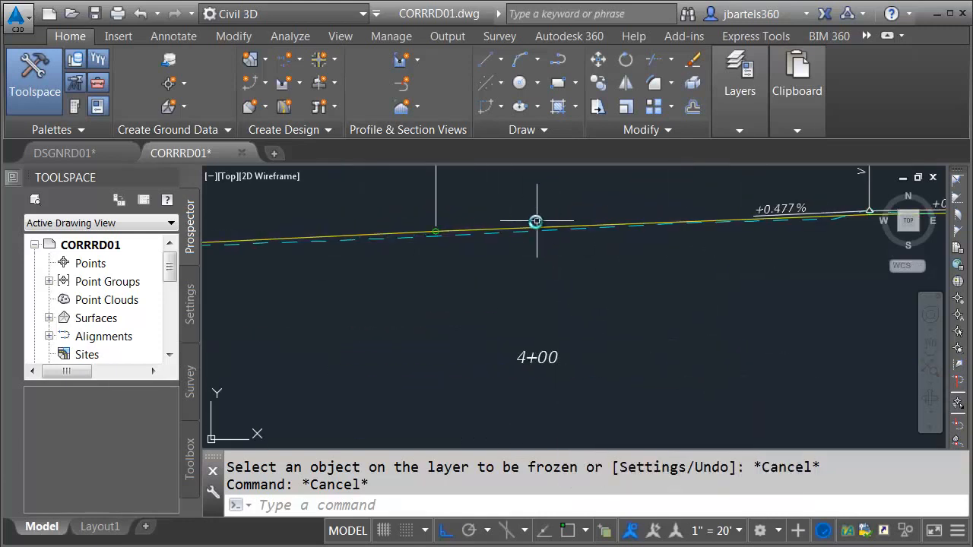
scroll(647, 296, "down", 2)
scroll(647, 296, "down", 6)
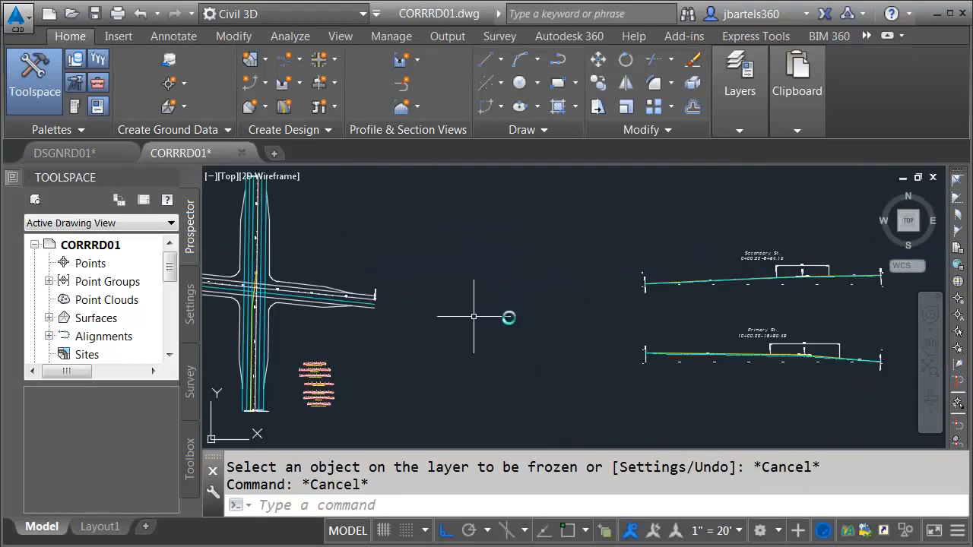
Inspect the curb return alignments, the edge lines and the yellow crown line running through the intersection.
middle_click_drag(464, 316, 669, 318)
scroll(453, 301, "up", 5)
middle_click_drag(456, 302, 520, 341)
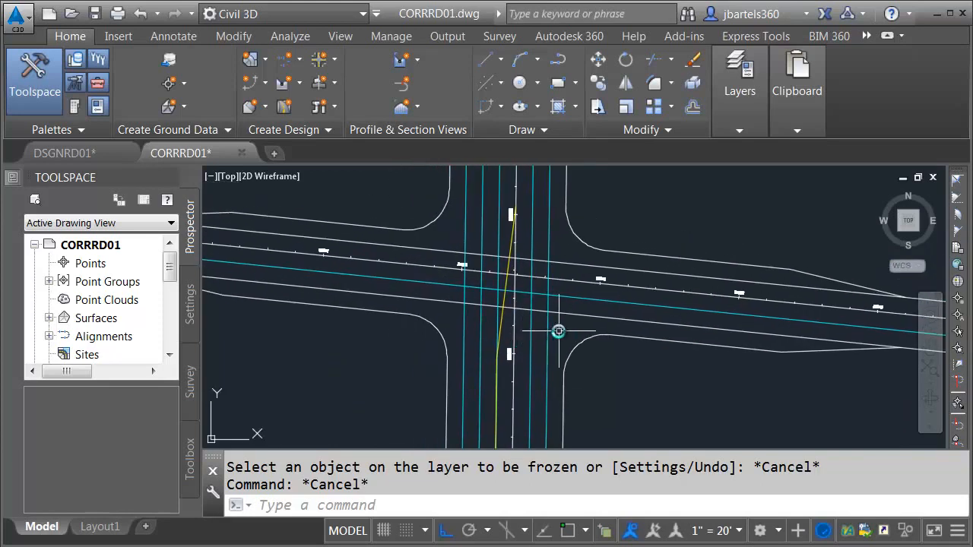
mouse_move(571, 350)
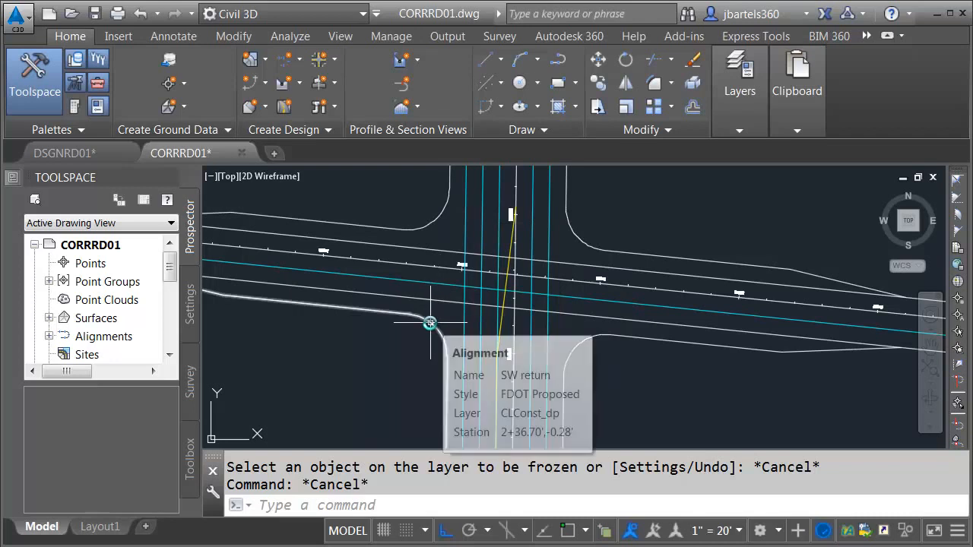
mouse_move(431, 299)
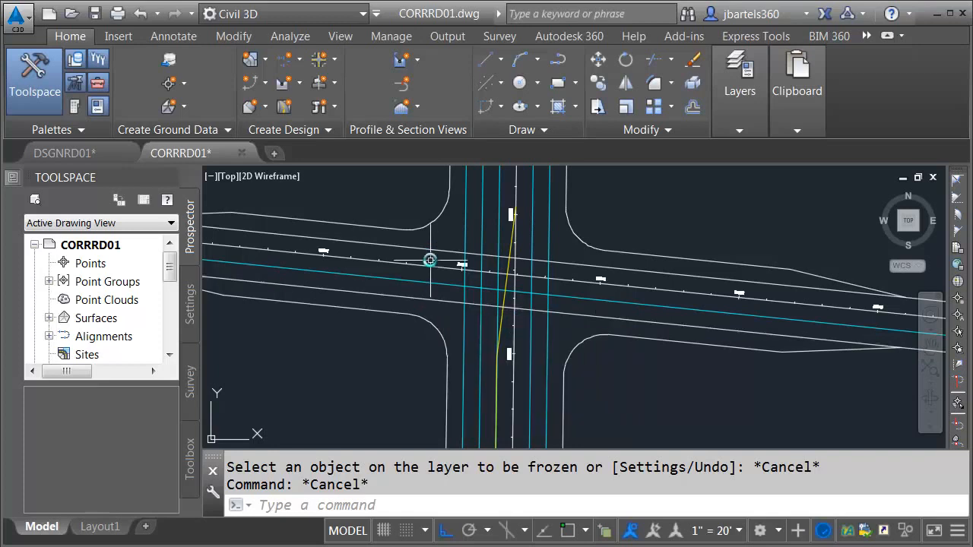
mouse_move(428, 249)
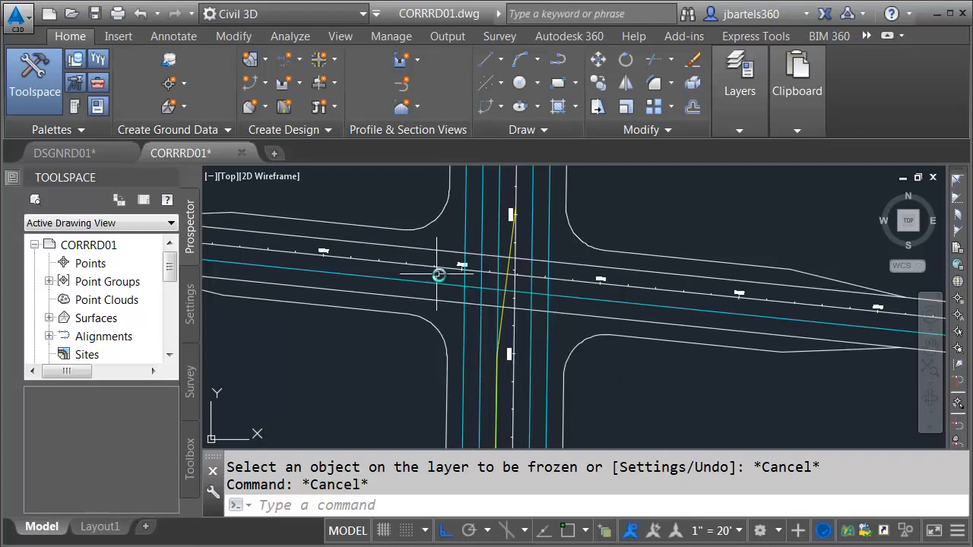
mouse_move(500, 320)
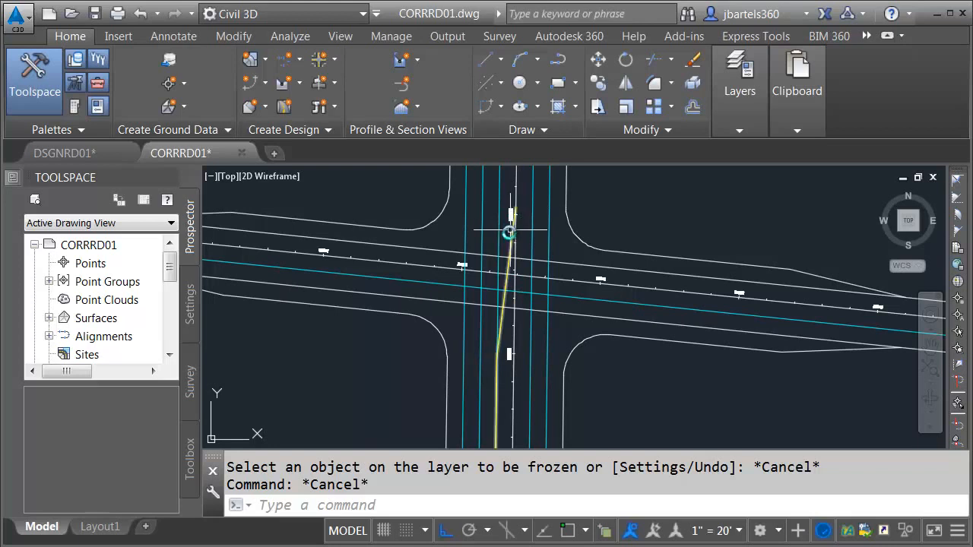
scroll(514, 332, "down", 4)
Switch to the DSGNRD01 drawing and review the lane striping along the north and south legs of the intersection.
left_click(84, 156)
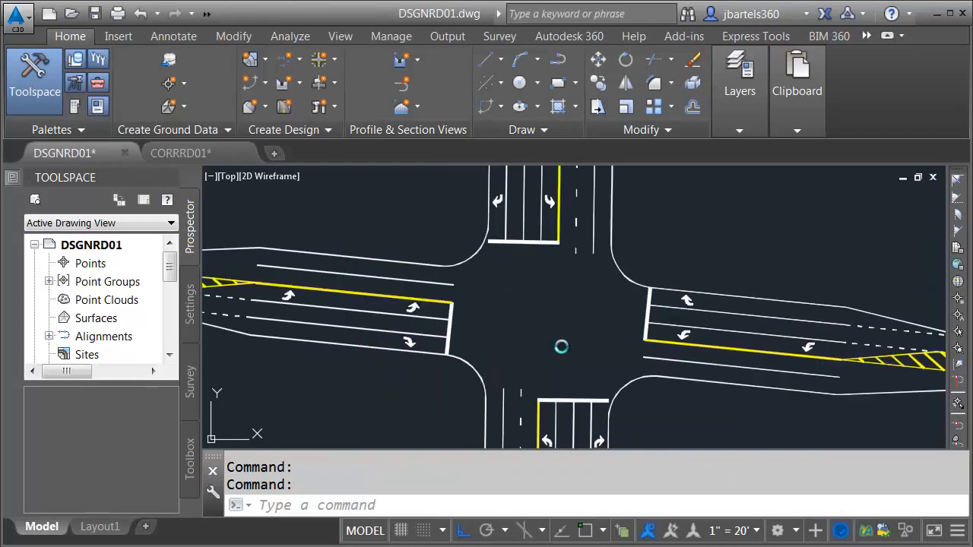
scroll(582, 350, "down", 4)
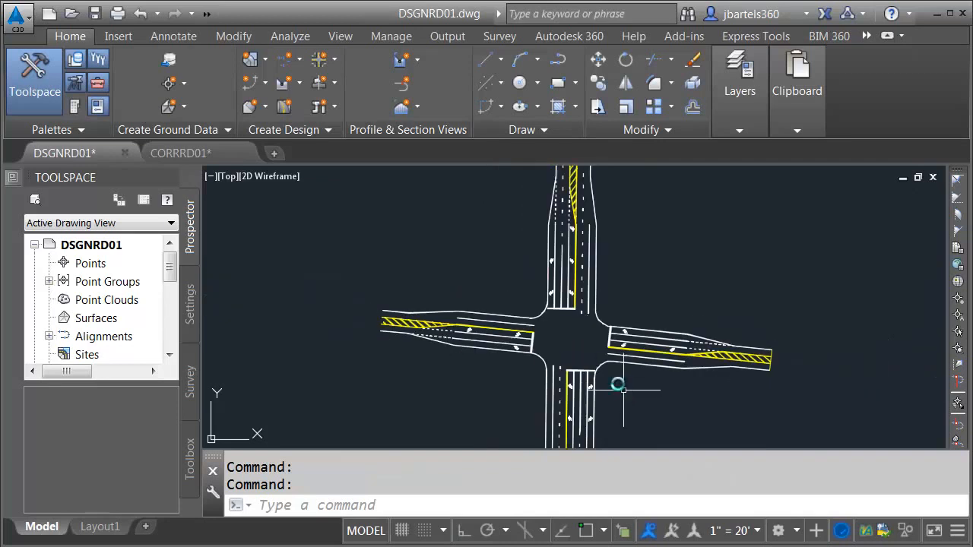
middle_click_drag(623, 391, 585, 275)
scroll(558, 387, "up", 2)
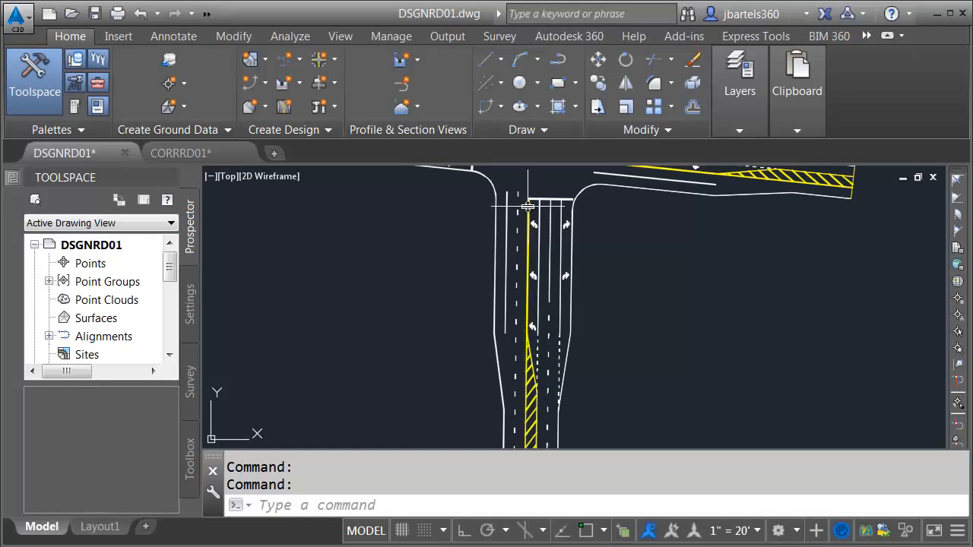
middle_click_drag(528, 205, 512, 389)
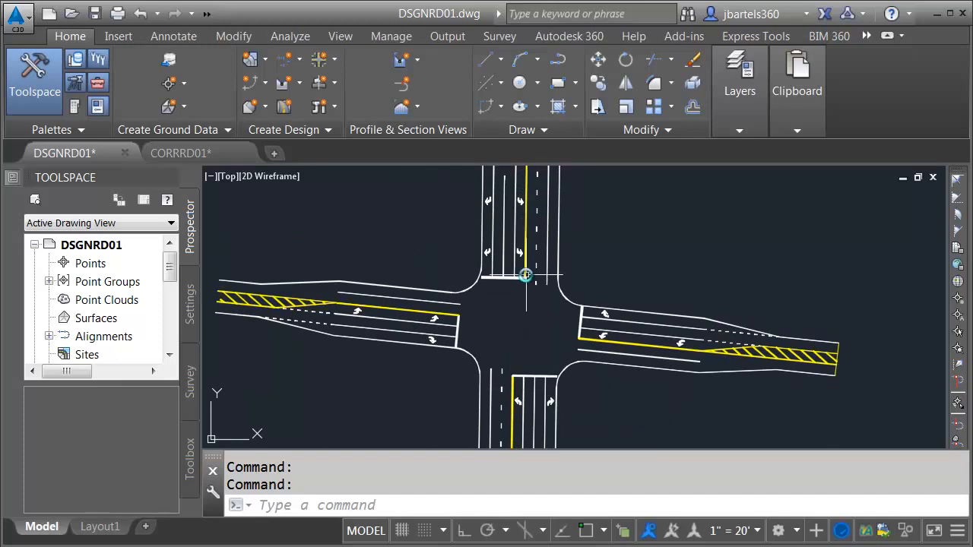
middle_click_drag(524, 275, 526, 374)
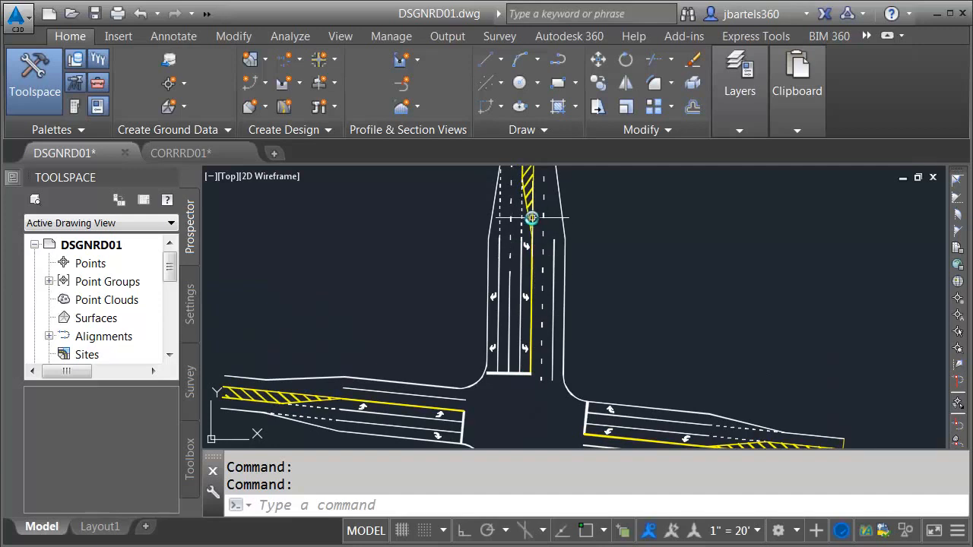
scroll(530, 218, "down", 2)
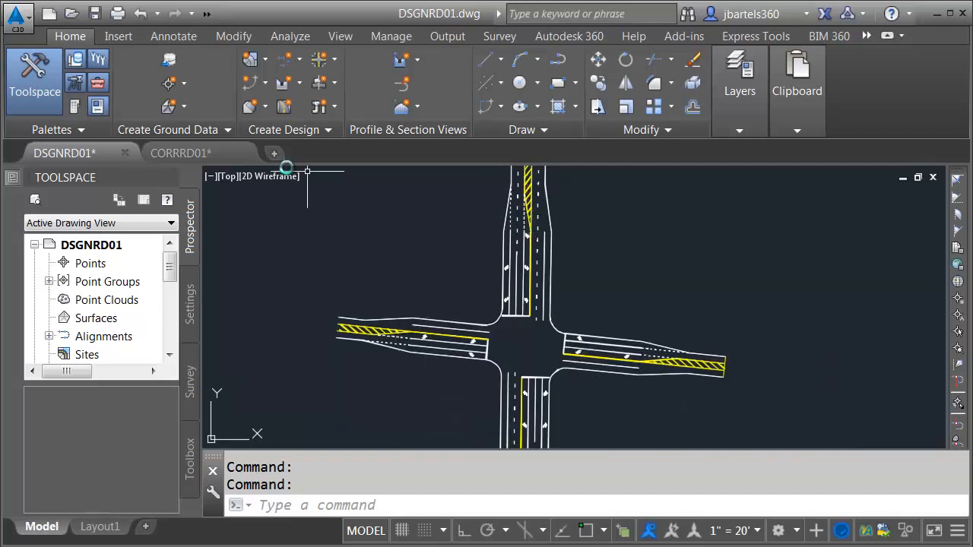
Return to the CORRRD01 drawing and examine the Primary St. Crown Left and Crown Normal assemblies with their variants.
left_click(190, 155)
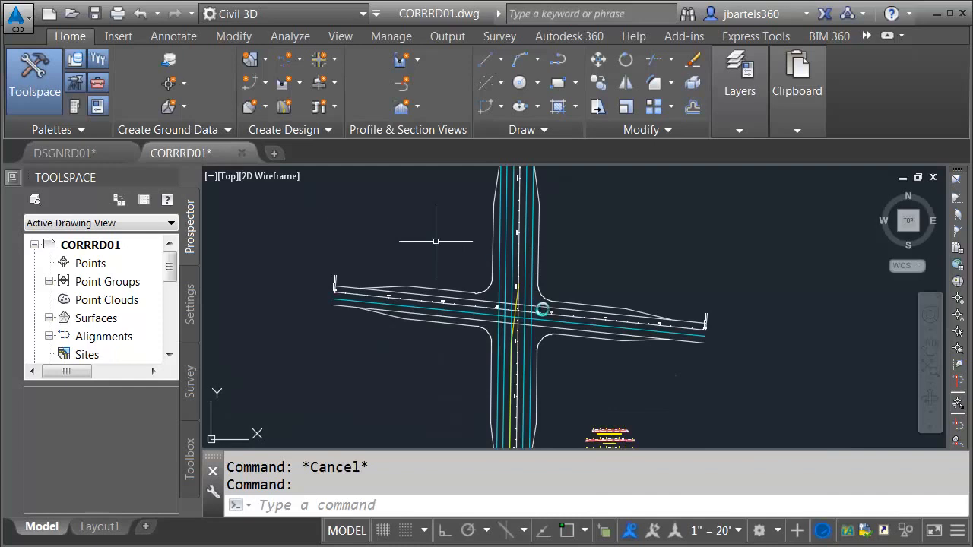
scroll(563, 377, "up", 4)
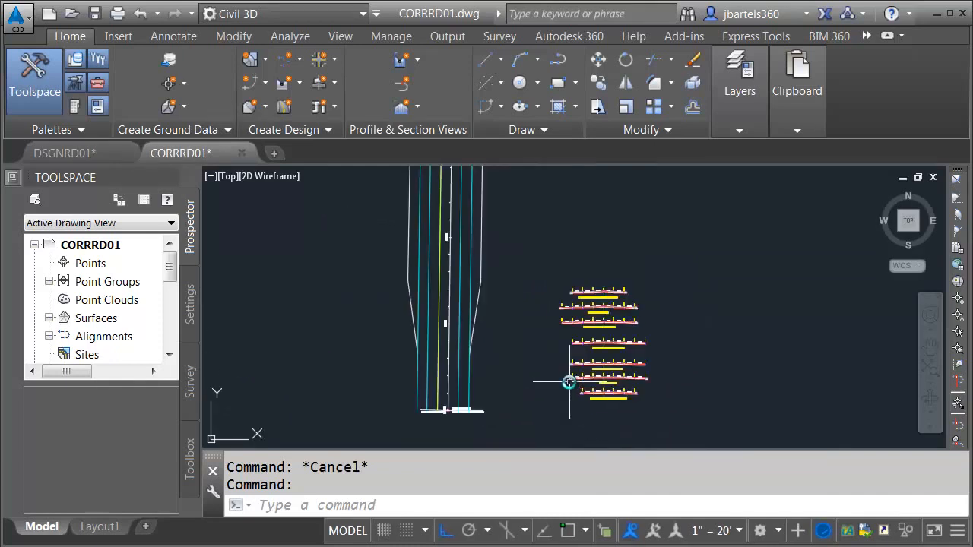
scroll(569, 382, "up", 2)
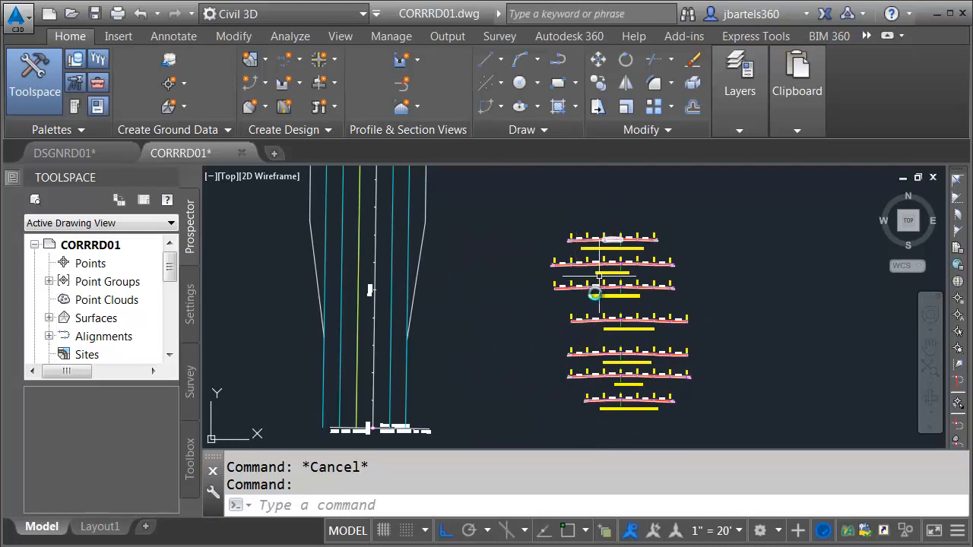
scroll(605, 371, "up", 10)
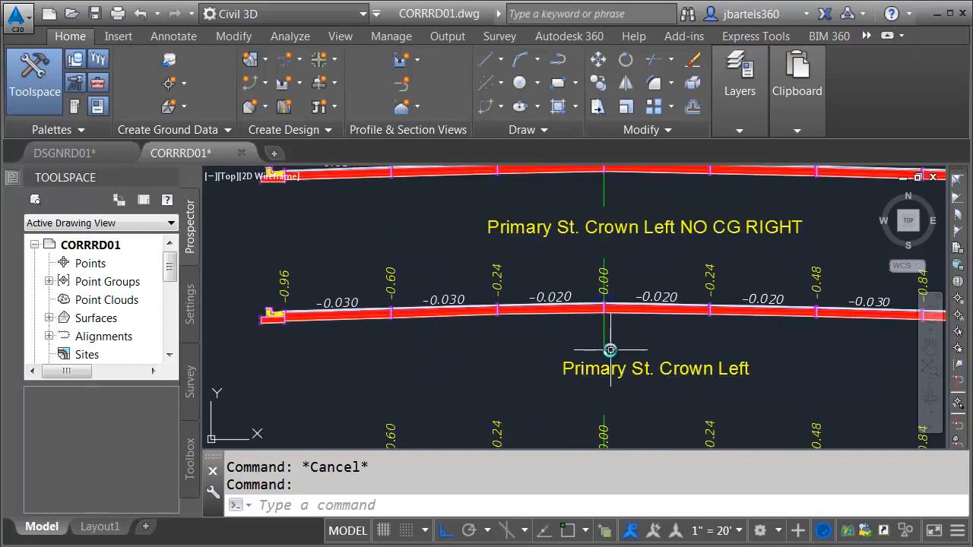
scroll(542, 346, "down", 5)
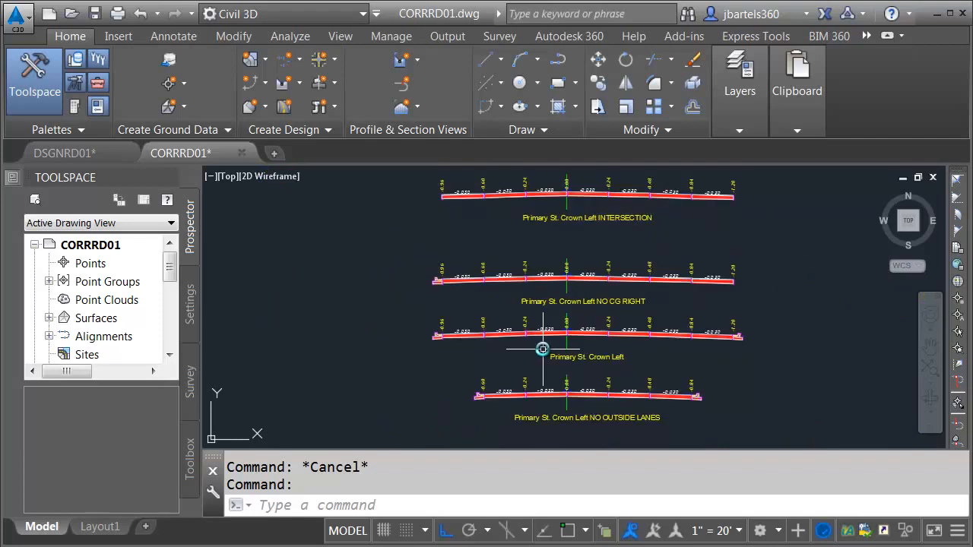
scroll(544, 297, "up", 4)
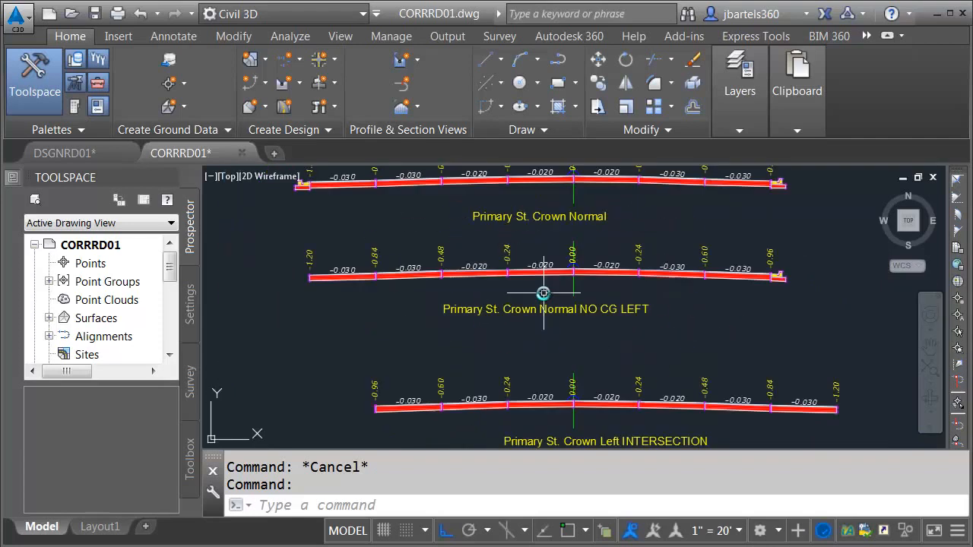
middle_click_drag(551, 265, 550, 361)
scroll(524, 297, "up", 2)
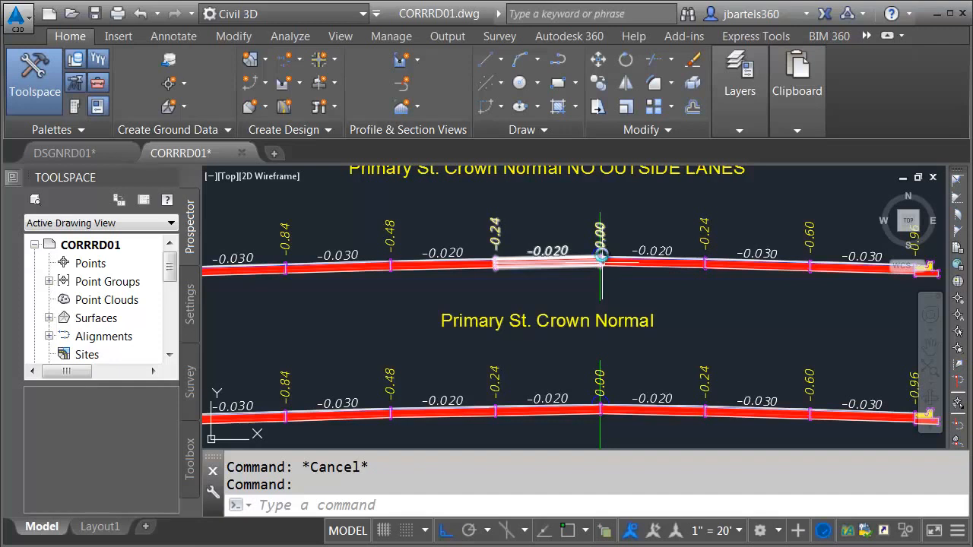
scroll(596, 291, "down", 2)
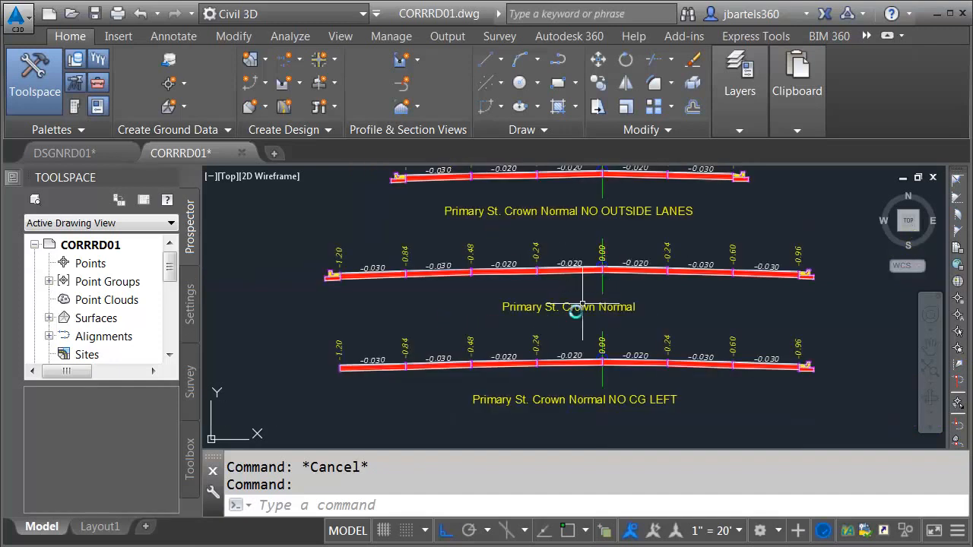
middle_click_drag(568, 328, 574, 236)
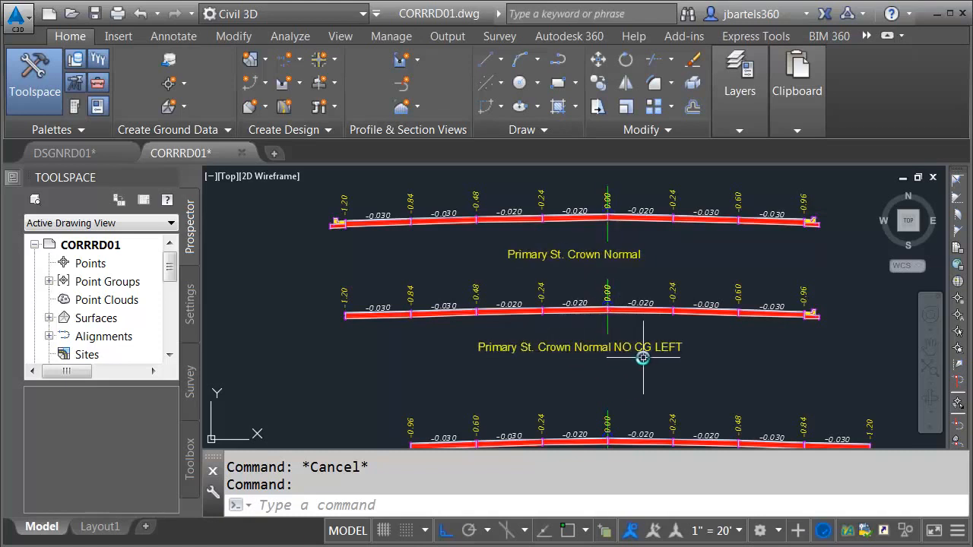
Review the Primary St. Crown Normal NO OUTSIDE LANES assembly, then restore the previous layer state to display the Primary St. corridor.
middle_click_drag(636, 264, 631, 366)
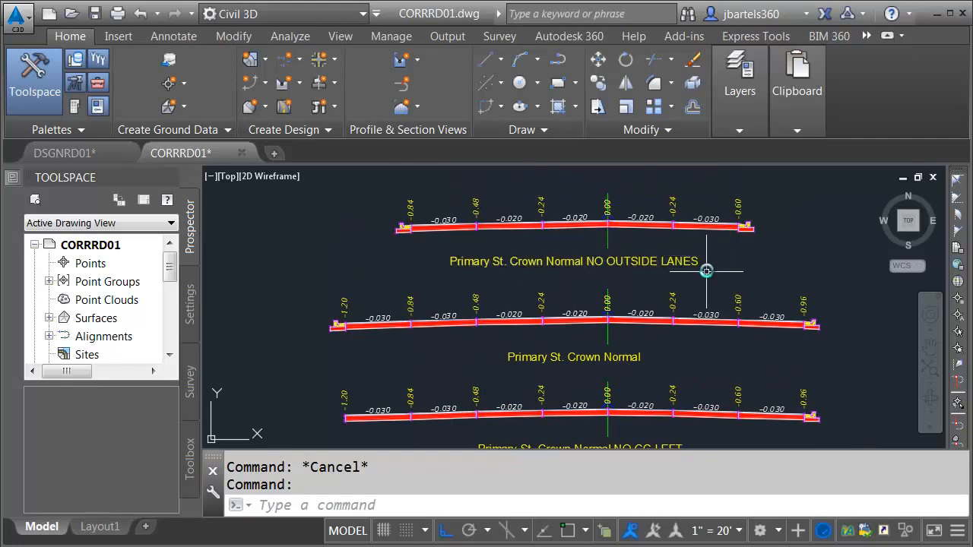
scroll(710, 273, "down", 6)
scroll(557, 267, "down", 2)
middle_click_drag(556, 249, 548, 387)
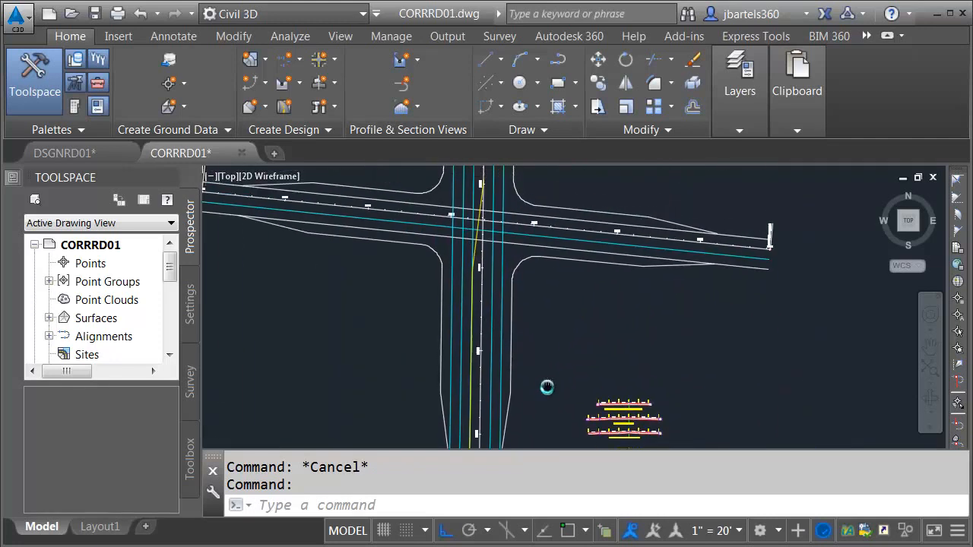
left_click(737, 130)
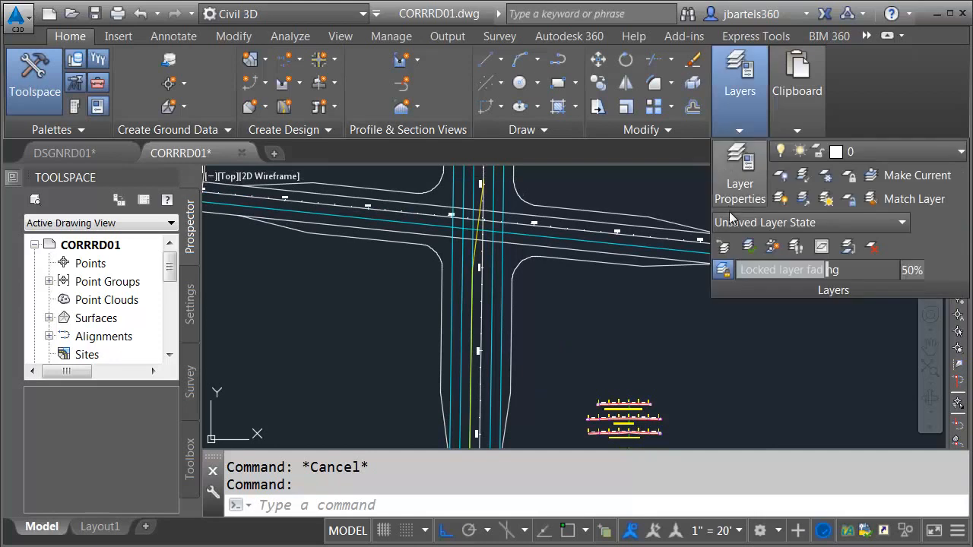
left_click(723, 246)
key("Escape")
key("Escape")
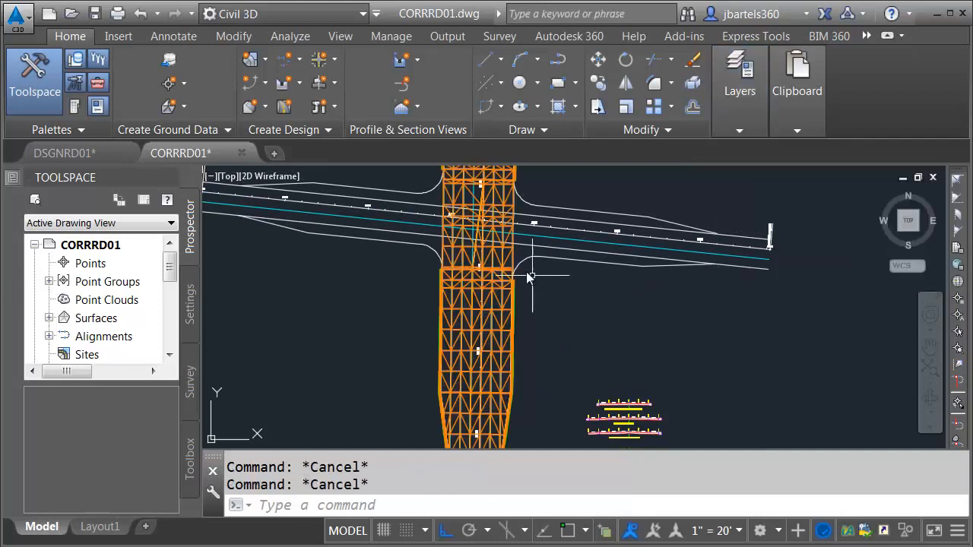
Set the style of the orange triangulated surface over Primary St. to _No Display.
left_click(510, 262)
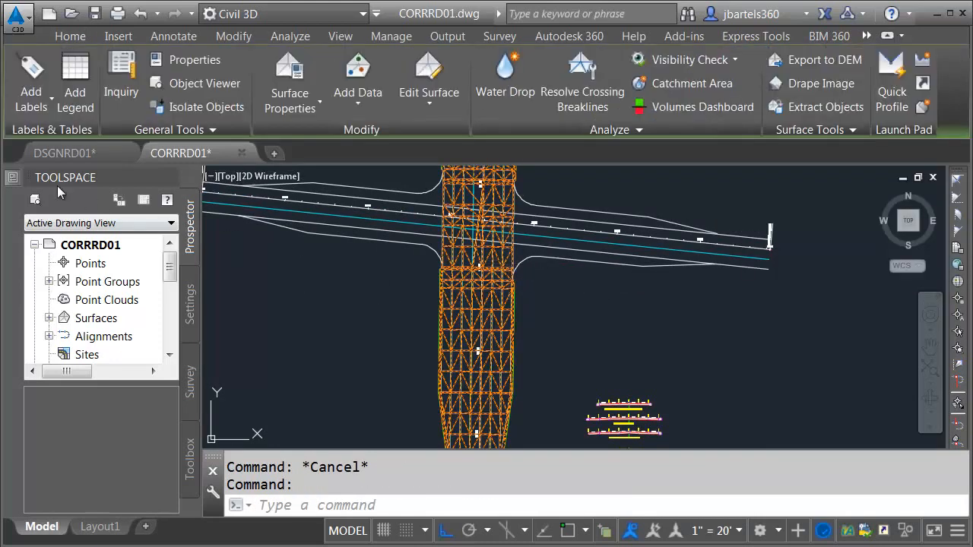
key("ctrl+1")
left_click(342, 251)
left_click(346, 251)
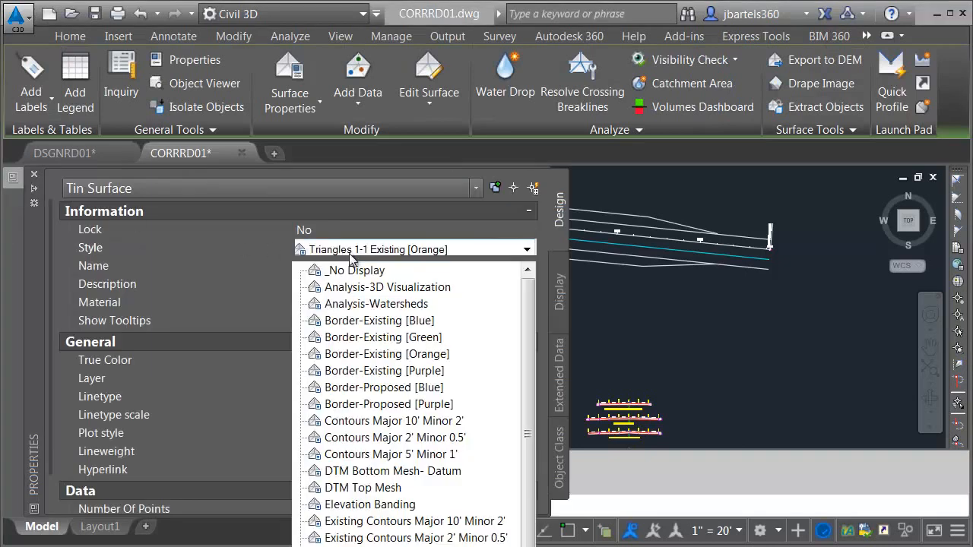
left_click(347, 267)
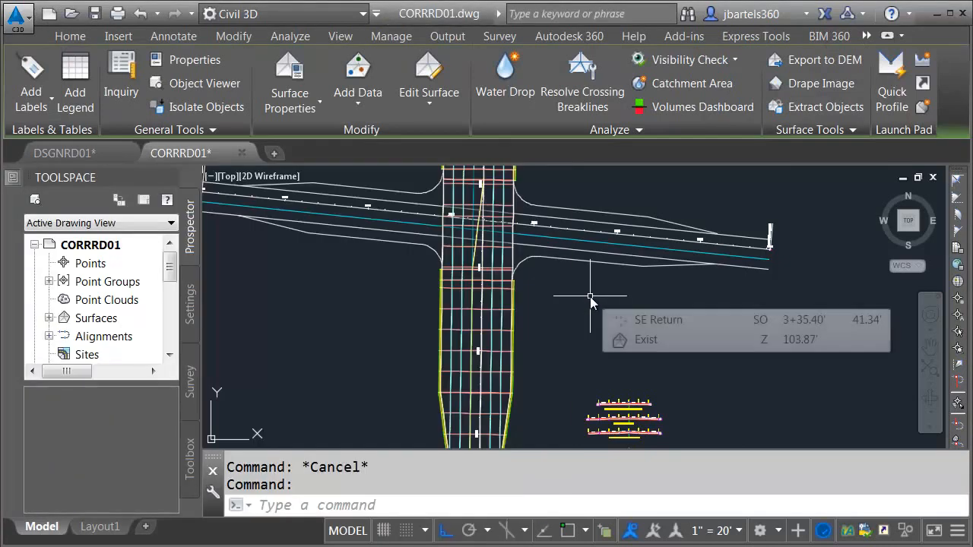
key("Escape")
key("Escape")
Use the Edit Targets region selection to inspect the corridor's Crown Left regions from the southern start of Primary St. through the intersection.
middle_click_drag(541, 361, 559, 240)
scroll(506, 363, "up", 4)
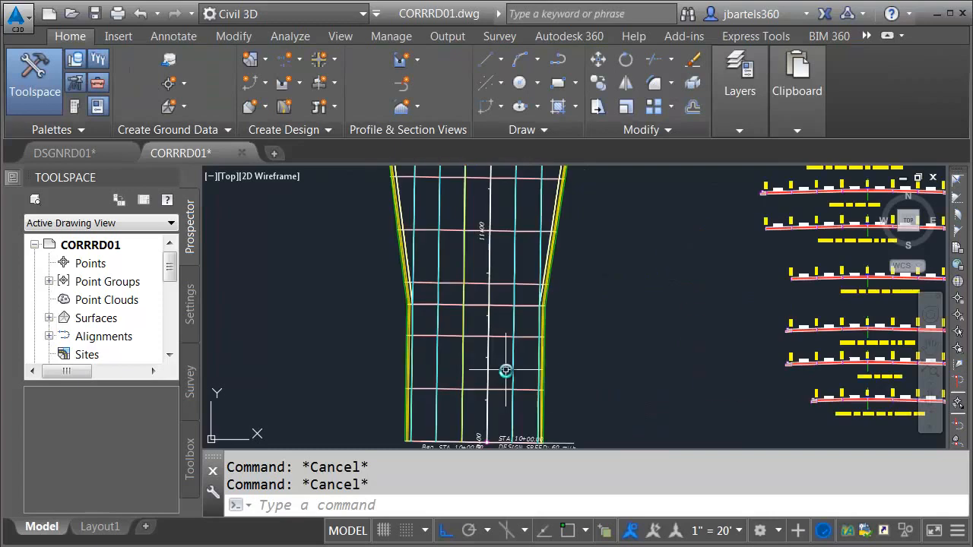
left_click(501, 388)
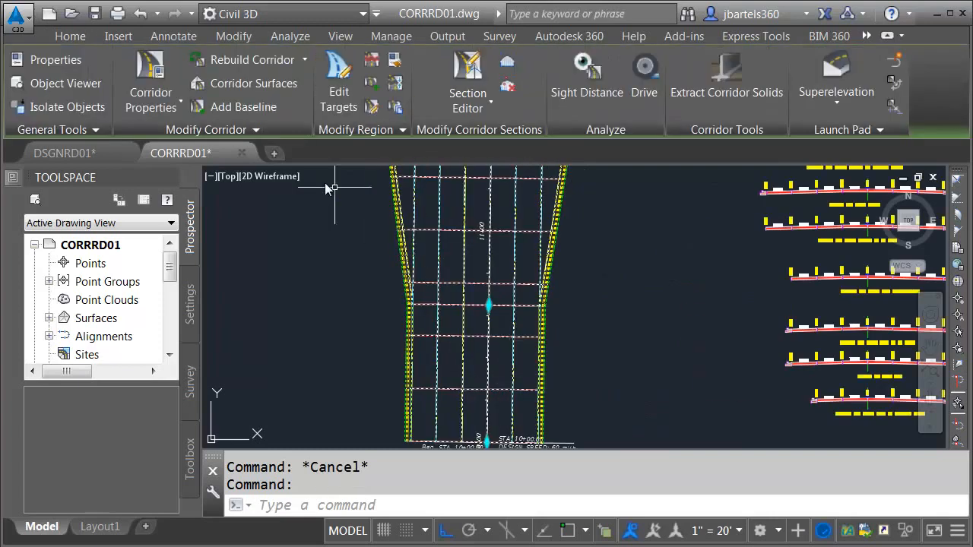
left_click(339, 80)
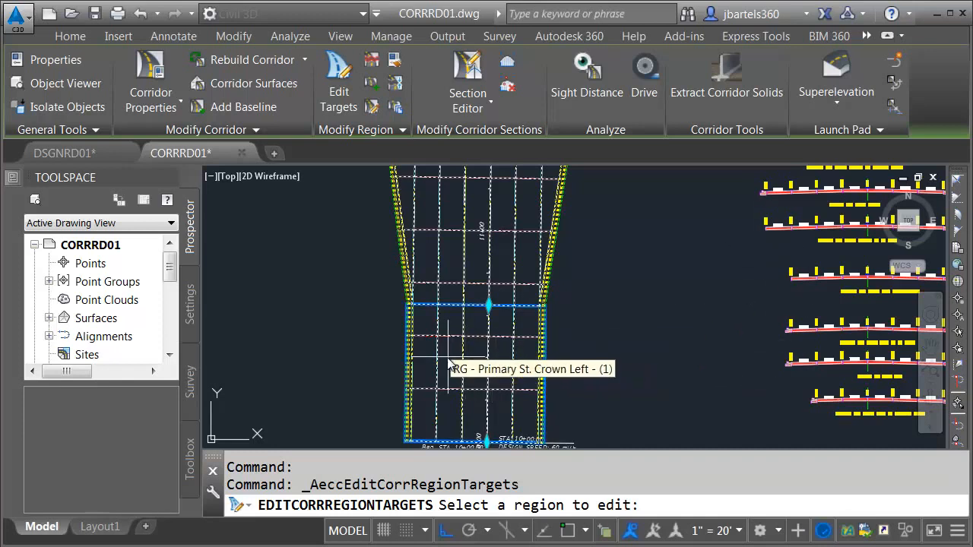
scroll(445, 303, "down", 2)
middle_click_drag(447, 279, 437, 400)
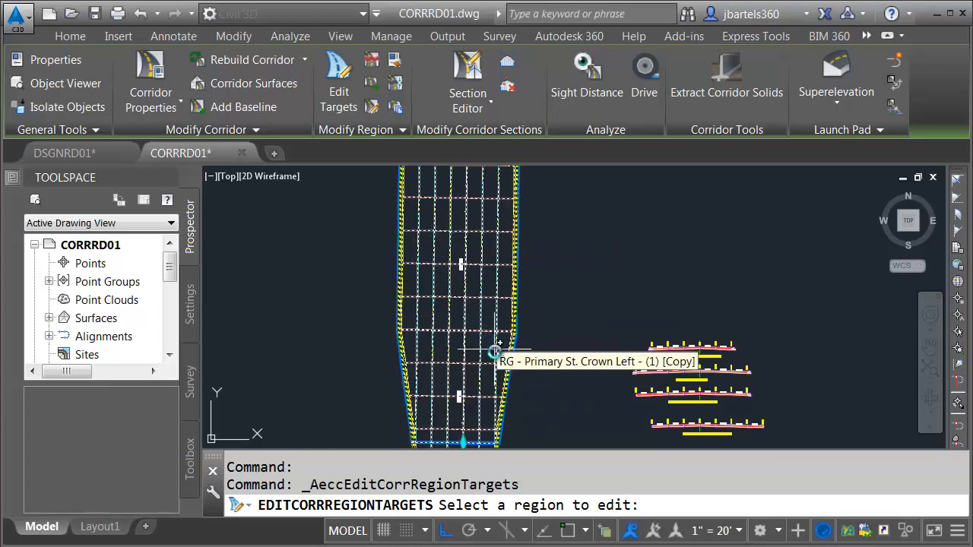
middle_click_drag(485, 231, 475, 404)
scroll(447, 313, "up", 4)
middle_click_drag(447, 313, 511, 290)
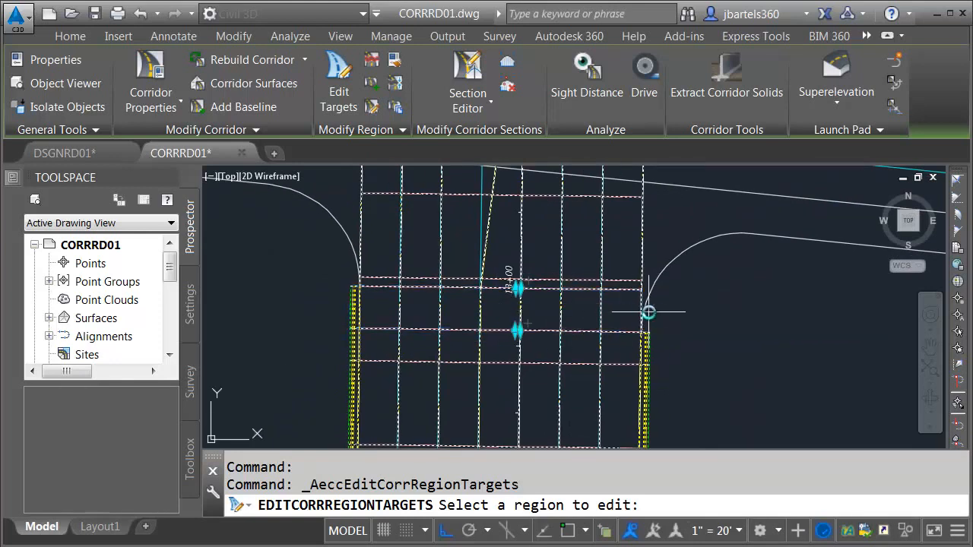
middle_click_drag(571, 254, 567, 373)
scroll(555, 294, "down", 2)
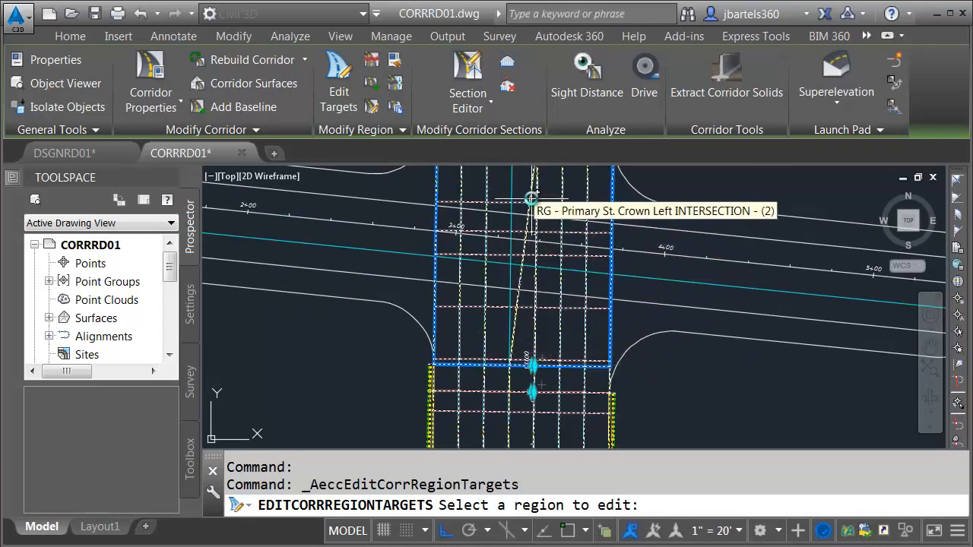
Inspect the corridor's Crown Normal regions from the north side of the intersection to the end of Primary St., leaving the targets unedited.
middle_click_drag(533, 195, 503, 328)
scroll(491, 325, "up", 2)
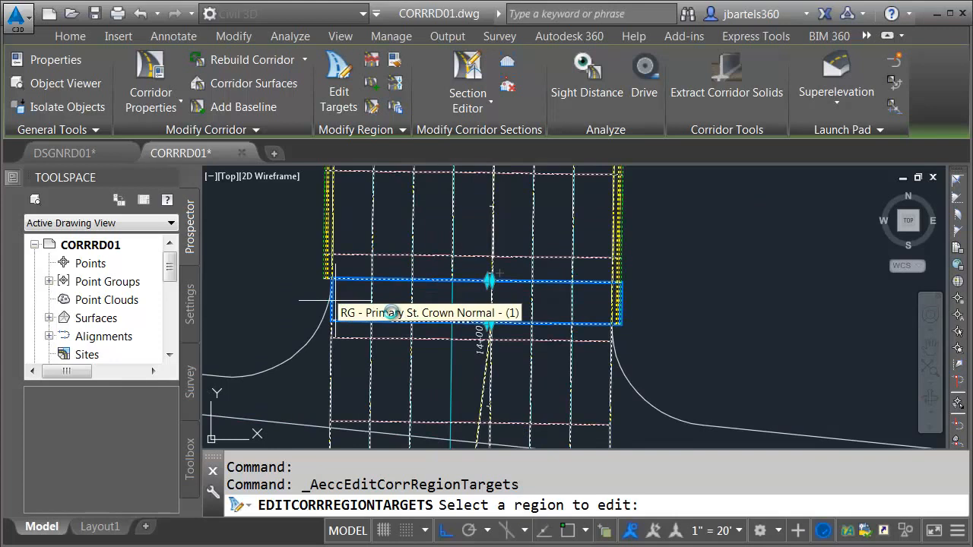
scroll(390, 278, "down", 4)
middle_click_drag(429, 257, 424, 349)
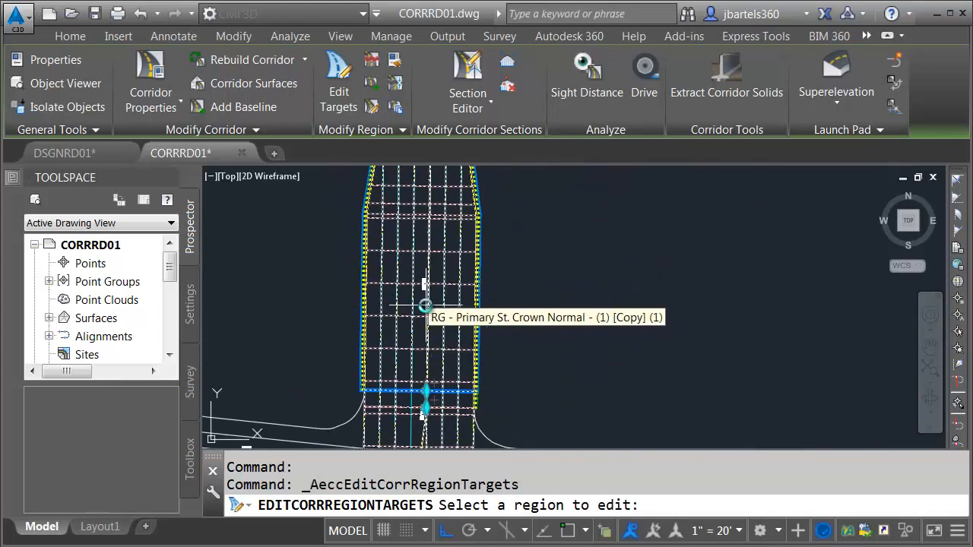
middle_click_drag(438, 267, 440, 319)
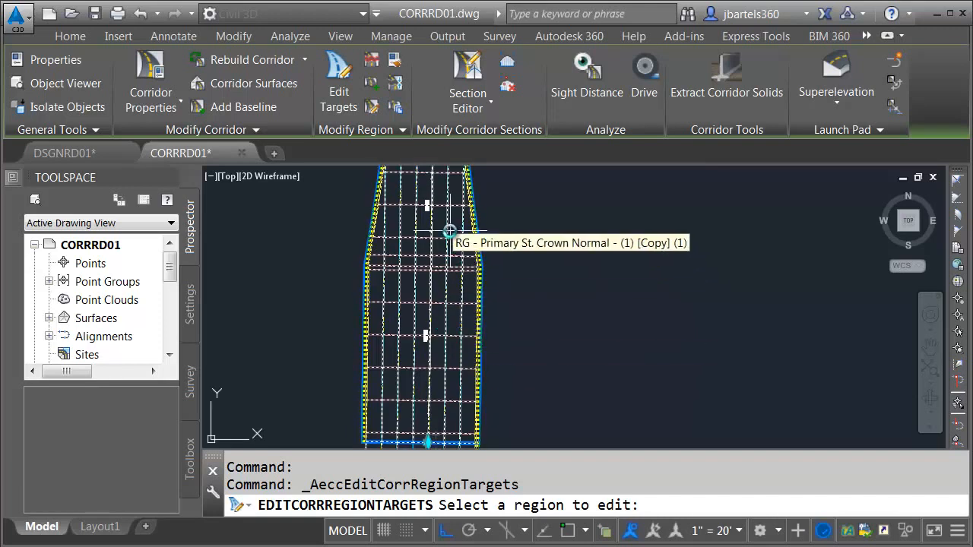
middle_click_drag(448, 257, 452, 332)
scroll(434, 326, "up", 3)
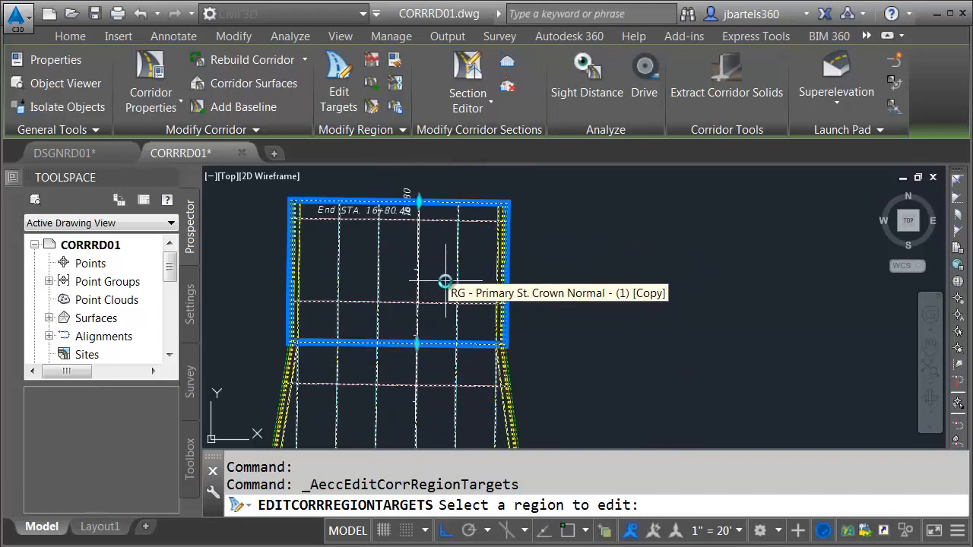
scroll(445, 281, "down", 3)
key("Escape")
key("Escape")
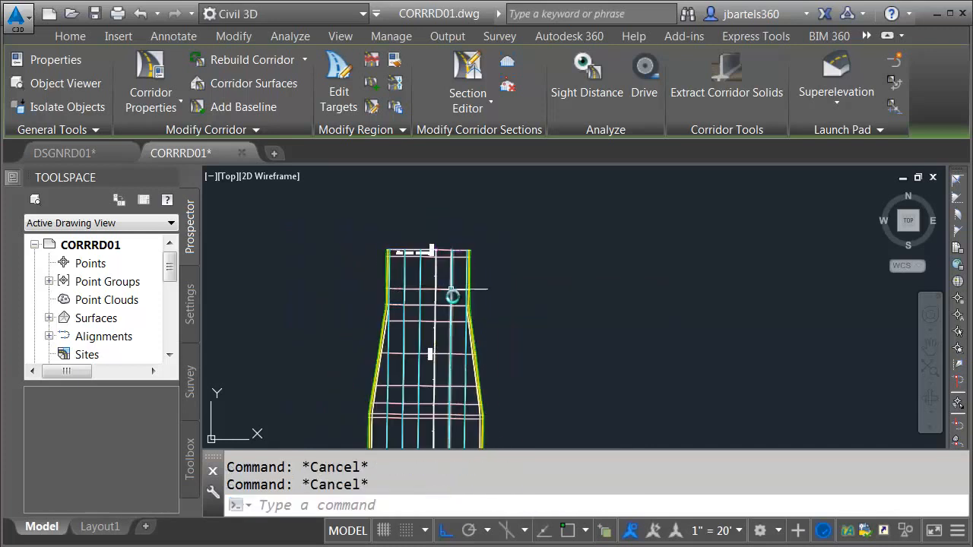
Review the whole Primary St. corridor in plan and open it in the Section Editor at station 10+00.
middle_click_drag(506, 365, 546, 236)
scroll(474, 305, "down", 4)
middle_click_drag(530, 319, 536, 273)
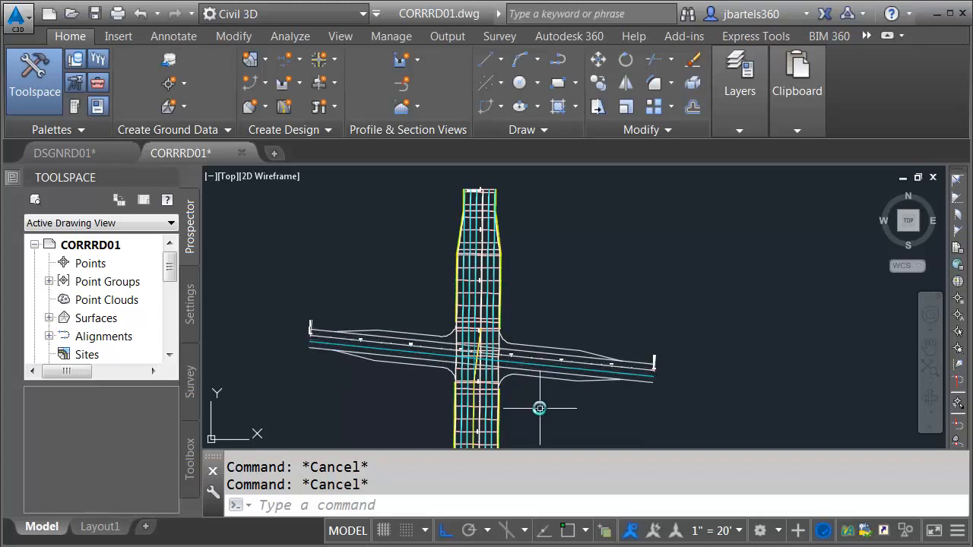
middle_click_drag(537, 406, 529, 303)
mouse_move(523, 270)
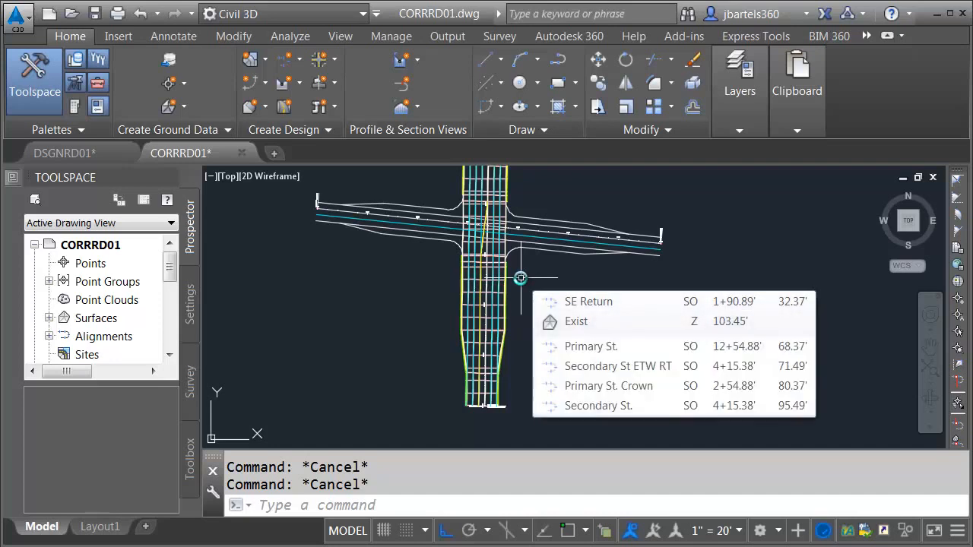
scroll(462, 387, "up", 5)
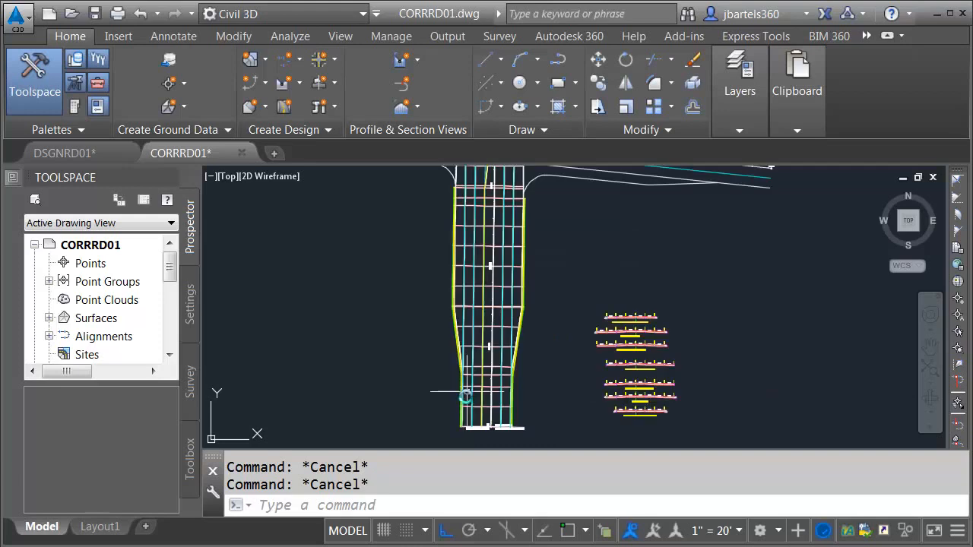
scroll(457, 427, "up", 3)
left_click(498, 383)
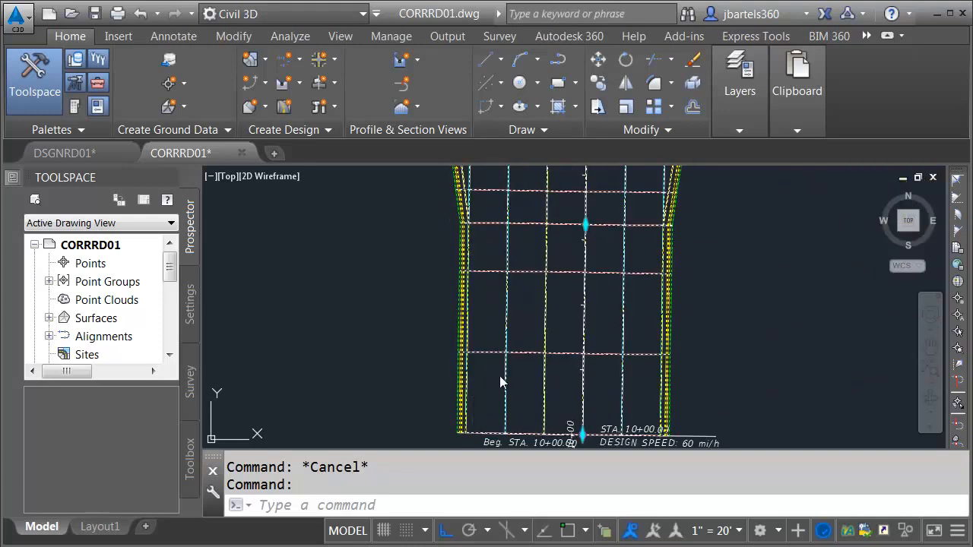
left_click(467, 85)
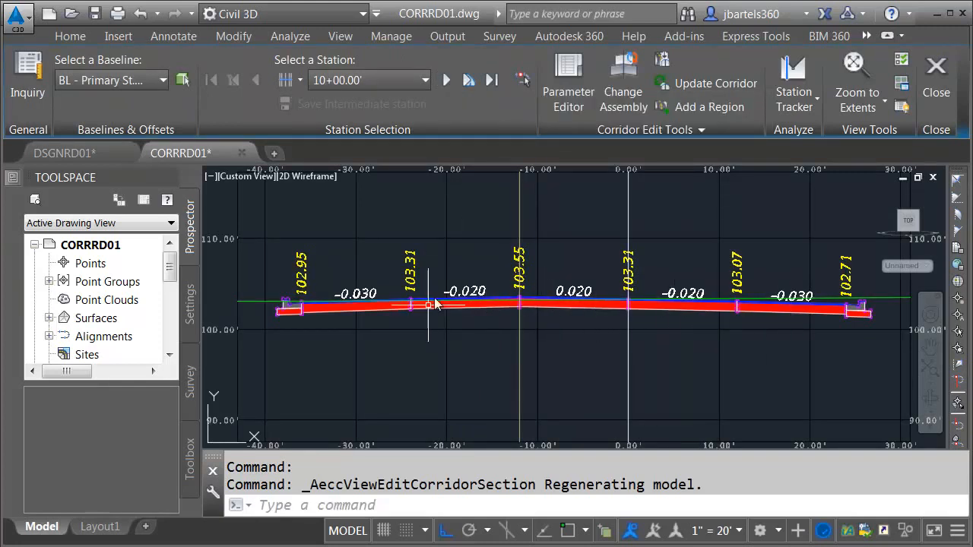
Advance through the Primary St. corridor sections on the south leg from station 10+00 to 12+84.69, examining lane widening and cross slopes.
left_click(447, 81)
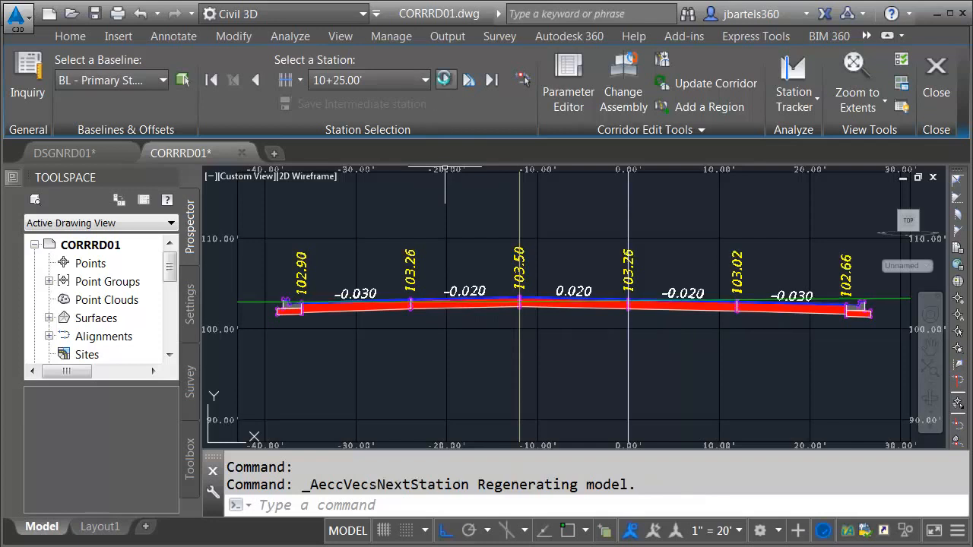
left_click(446, 80)
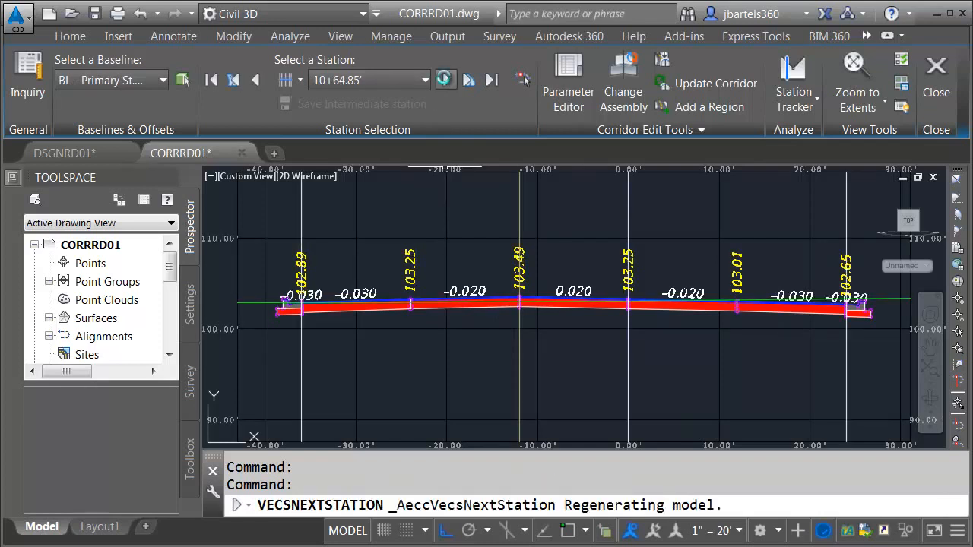
left_click(447, 80)
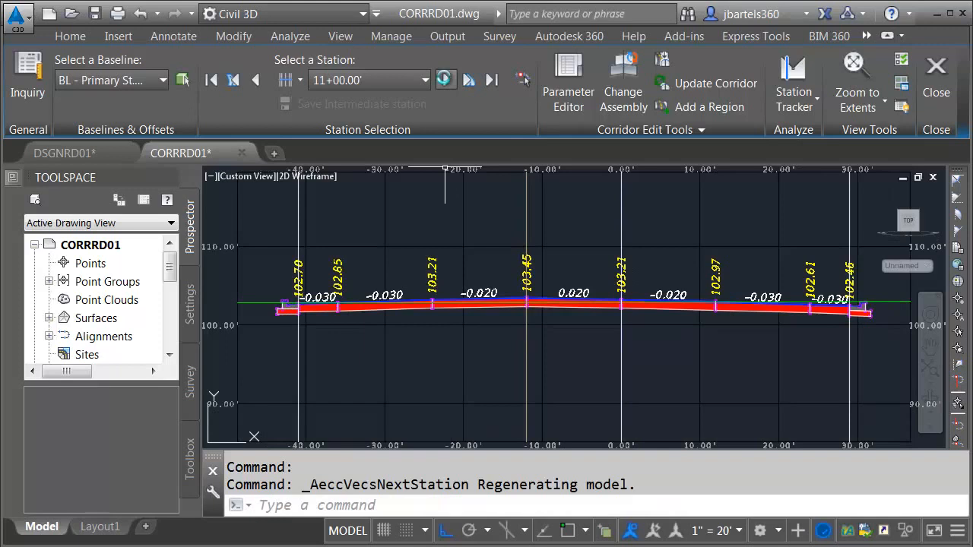
left_click(447, 81)
left_click(446, 81)
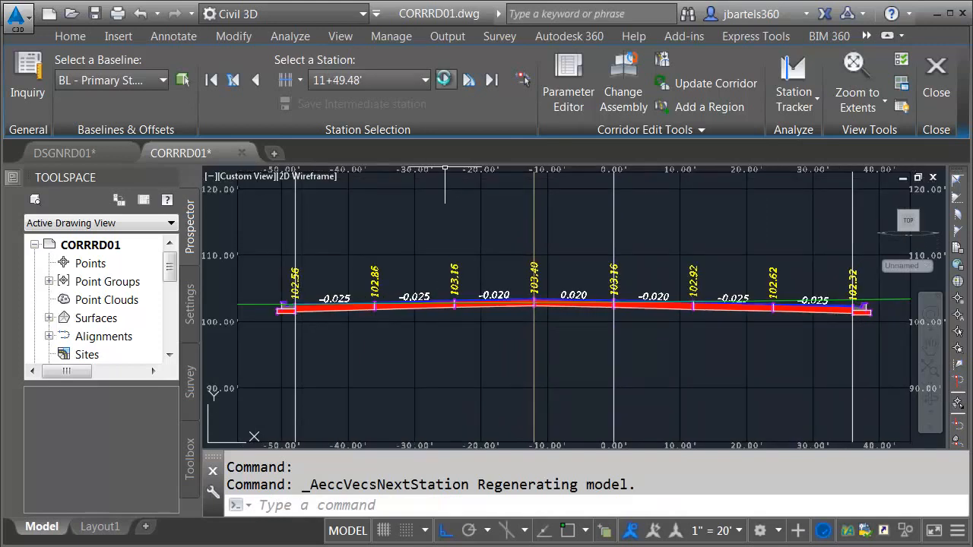
left_click(447, 81)
left_click(446, 81)
left_click(446, 81)
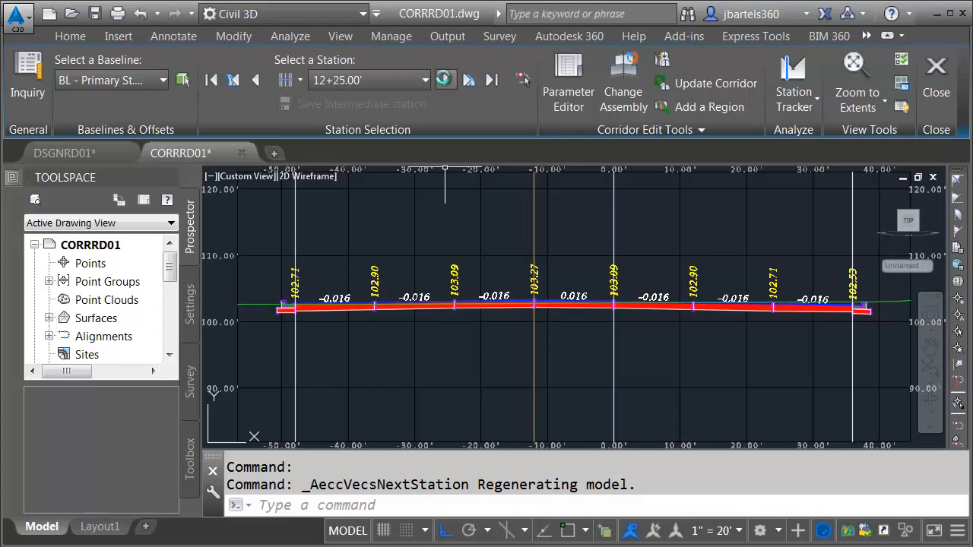
left_click(446, 81)
left_click(446, 80)
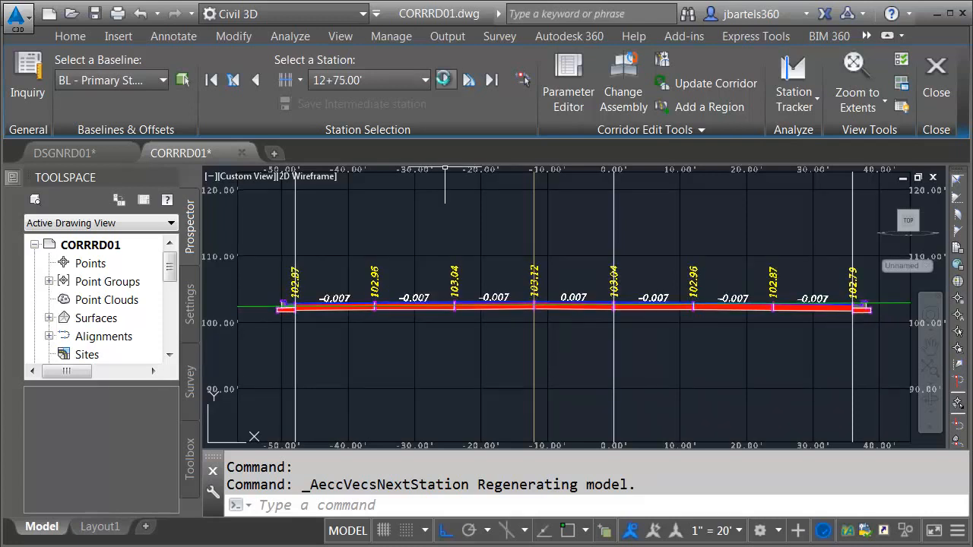
left_click(446, 80)
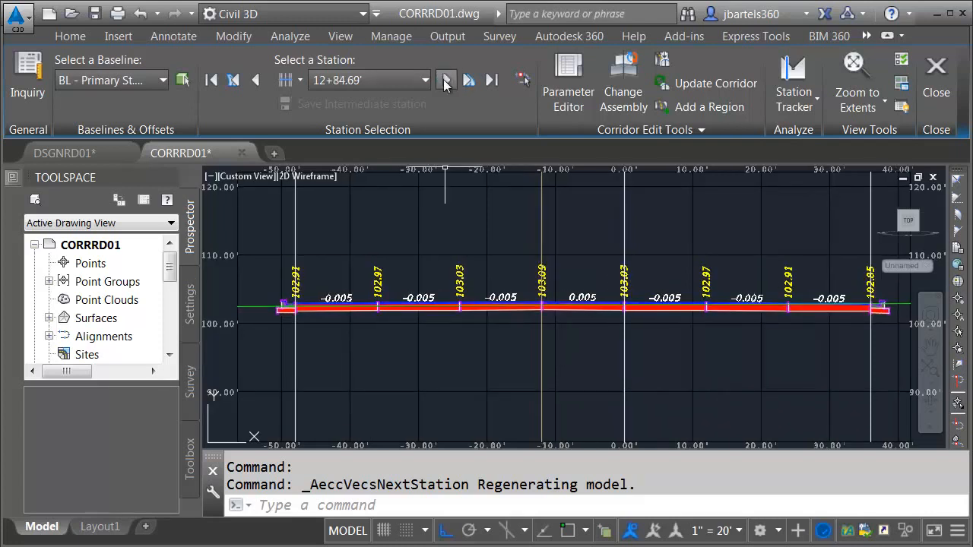
Advance through the sections across the intersection to station 14+05.15, examining the crown shift and the missing curb and gutter.
left_click(447, 80)
left_click(447, 81)
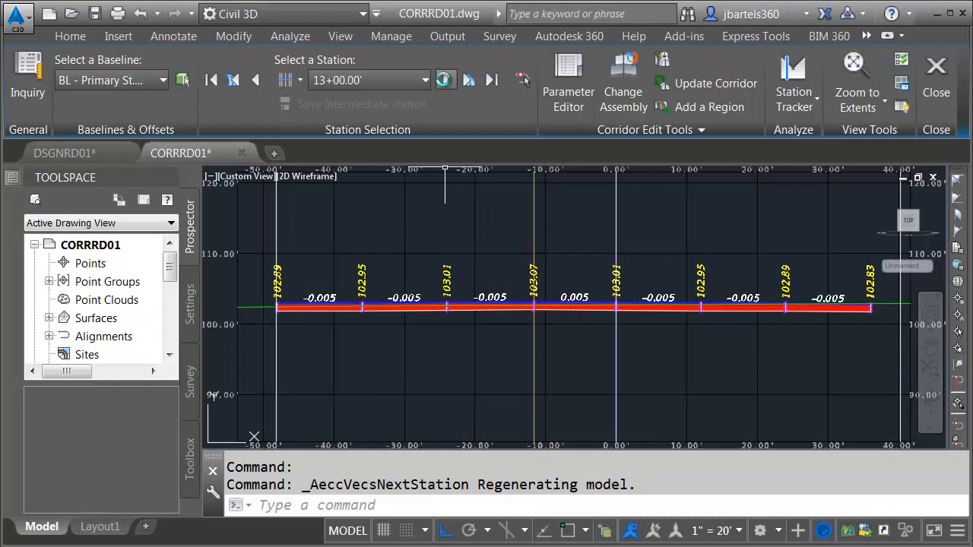
left_click(445, 80)
left_click(445, 80)
left_click(445, 80)
left_click(445, 80)
left_click(445, 80)
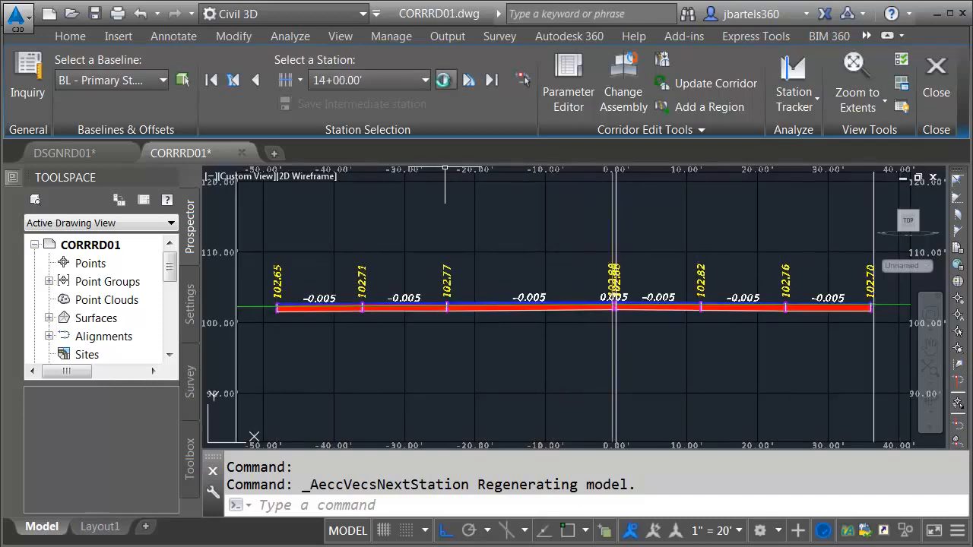
left_click(445, 80)
left_click(444, 80)
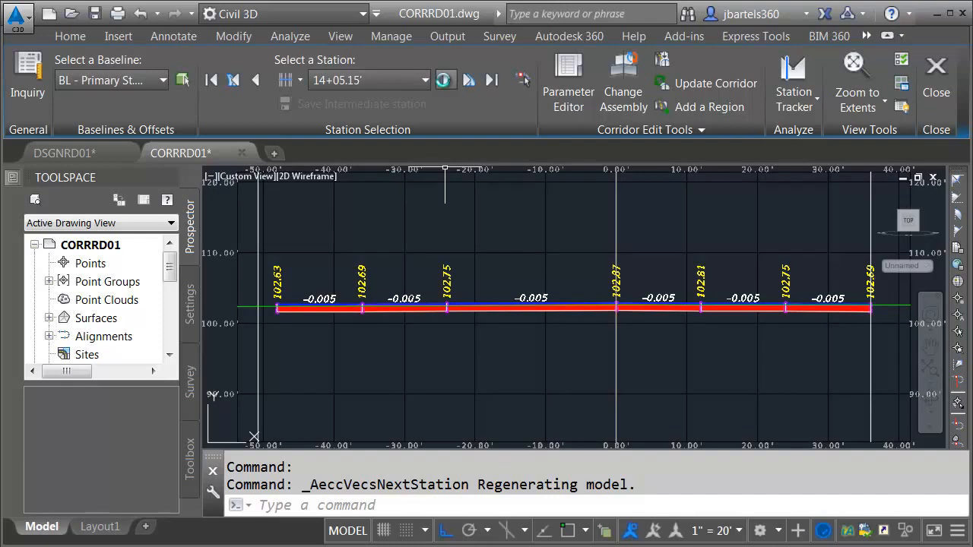
Advance through the Primary St. corridor sections on the north leg to station 16+75.00, examining the curb and gutter, lane widths and cross slopes.
left_click(444, 79)
left_click(445, 80)
left_click(445, 80)
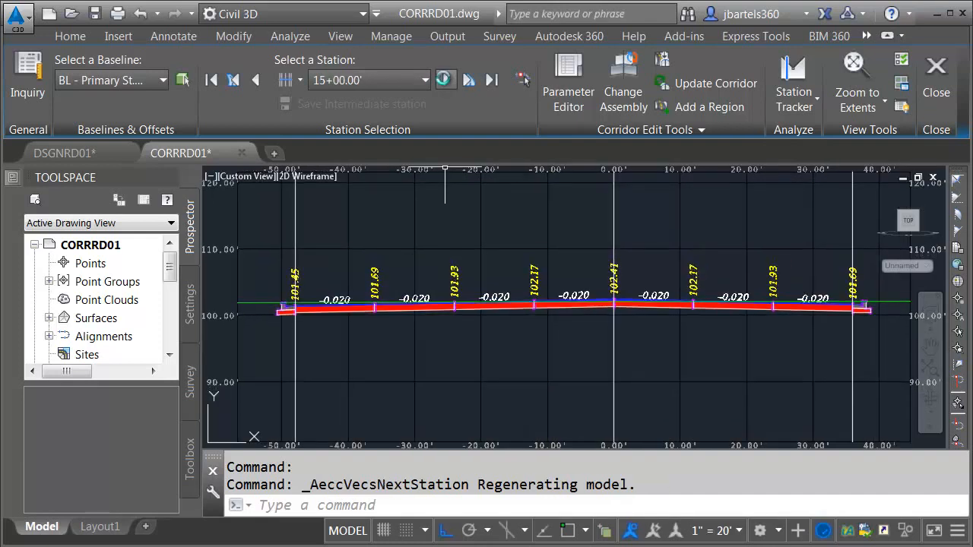
left_click(445, 79)
left_click(445, 80)
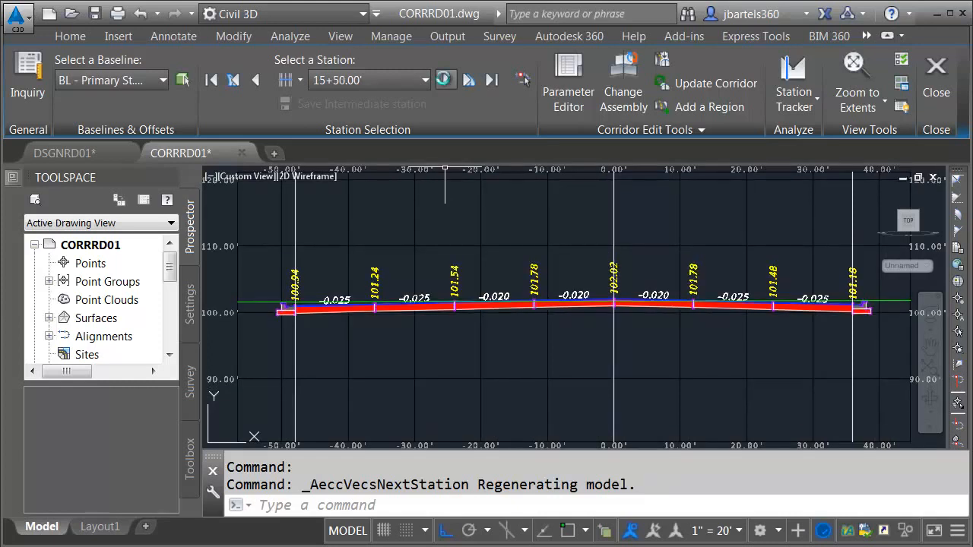
left_click(445, 80)
left_click(445, 80)
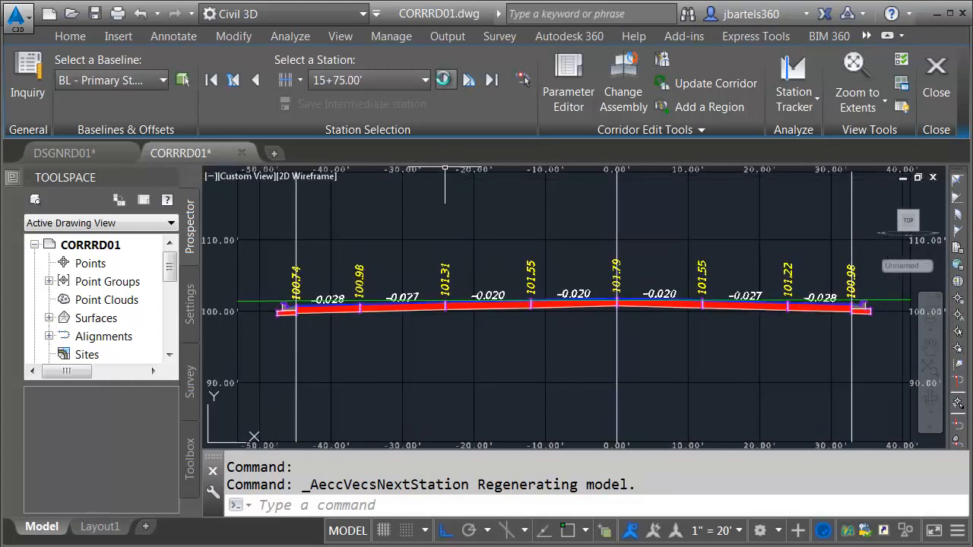
left_click(445, 80)
left_click(445, 80)
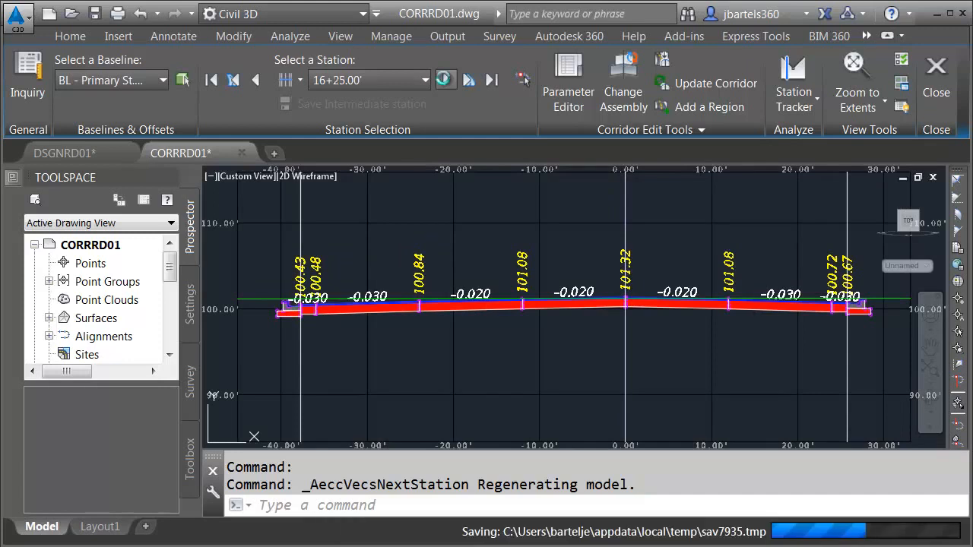
left_click(445, 80)
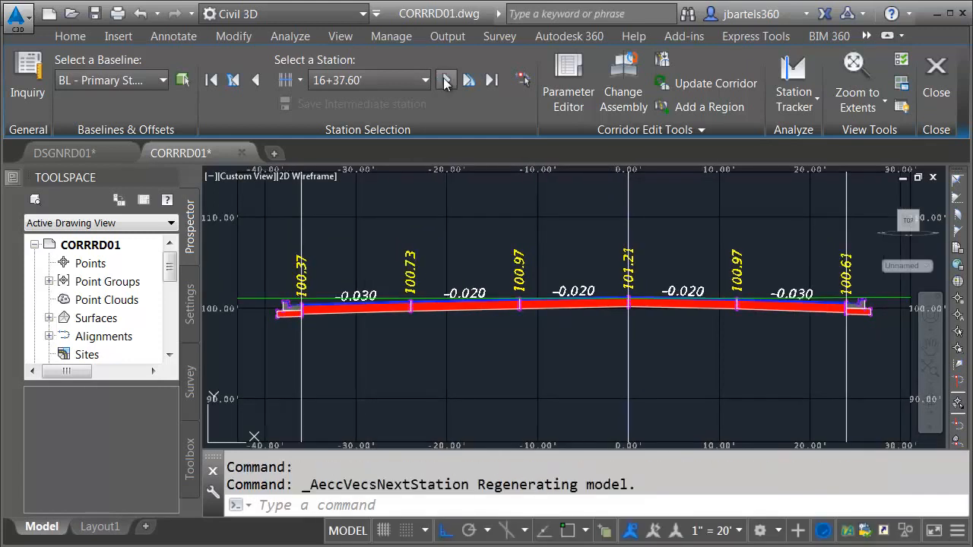
left_click(445, 80)
left_click(445, 80)
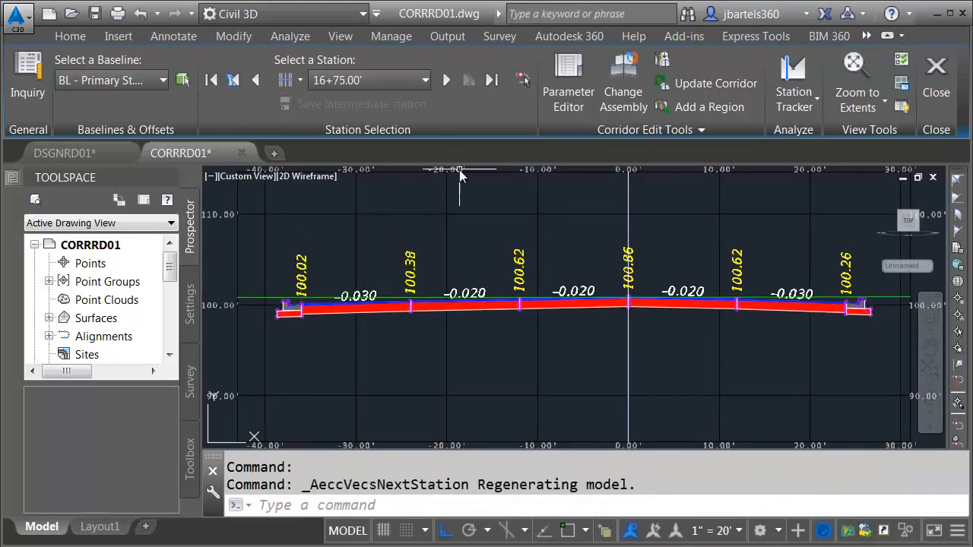
Close the Section Editor and return to the plan view of the corridor at the intersection.
left_click(936, 80)
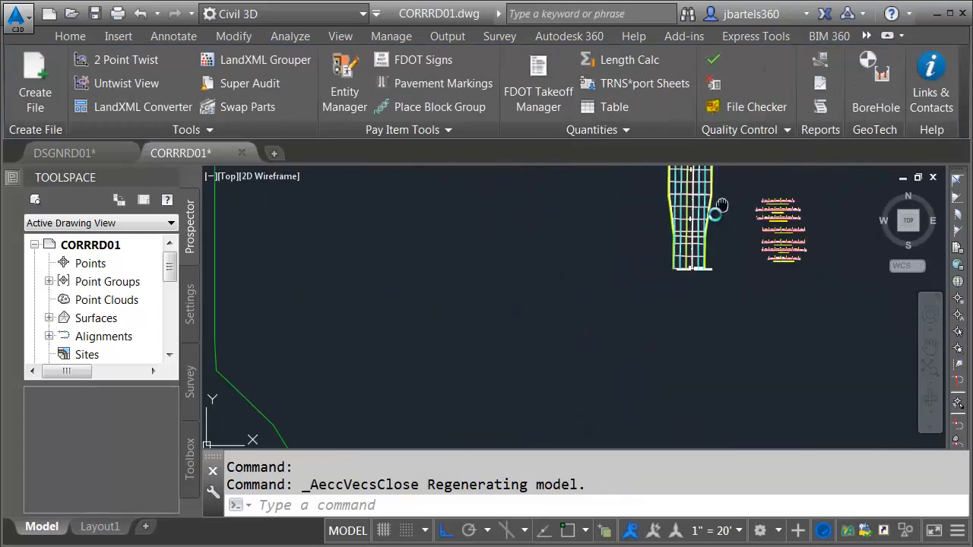
scroll(502, 247, "up", 2)
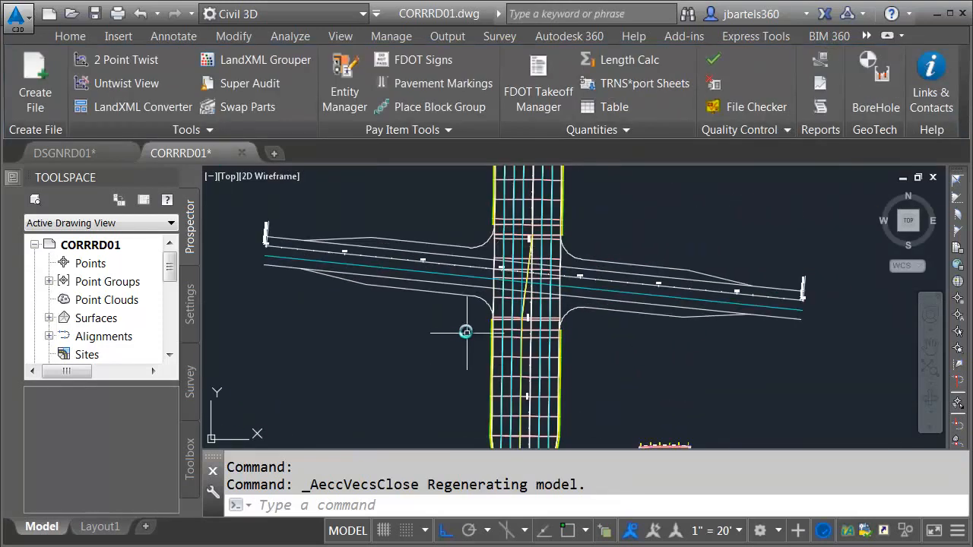